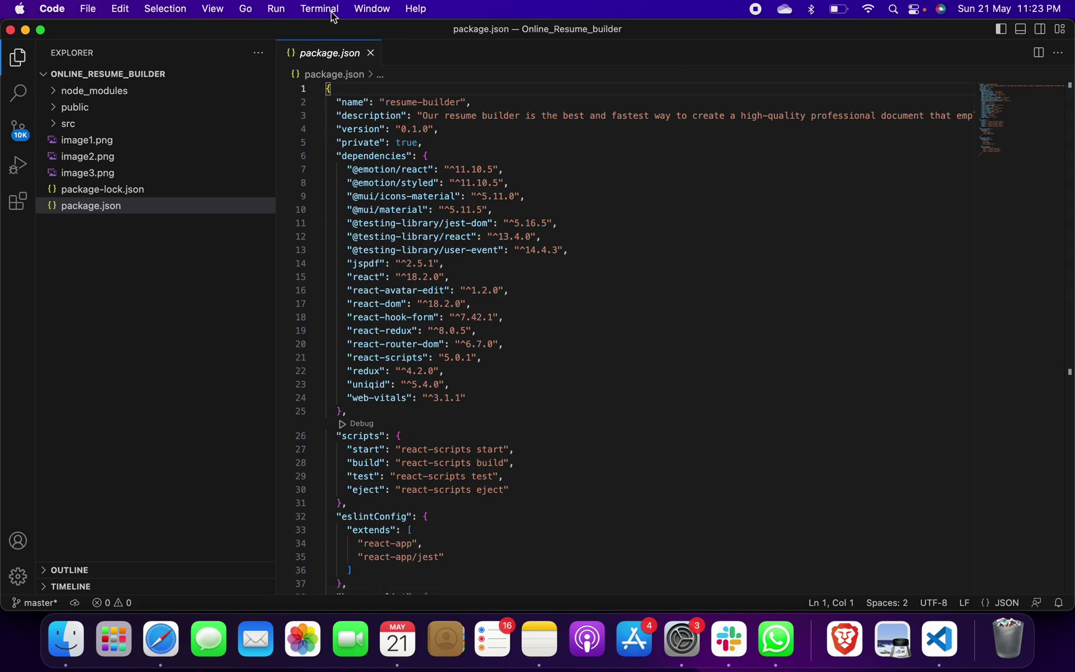
# Look through the File menu commands without choosing any
pyautogui.click(87, 10)
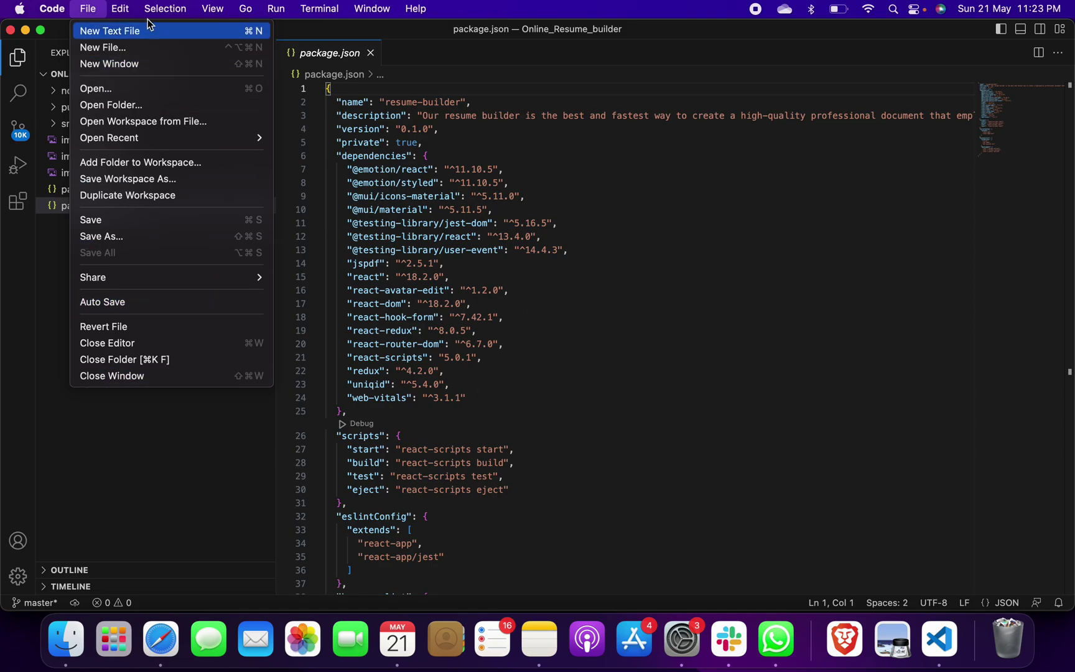
pyautogui.click(94, 9)
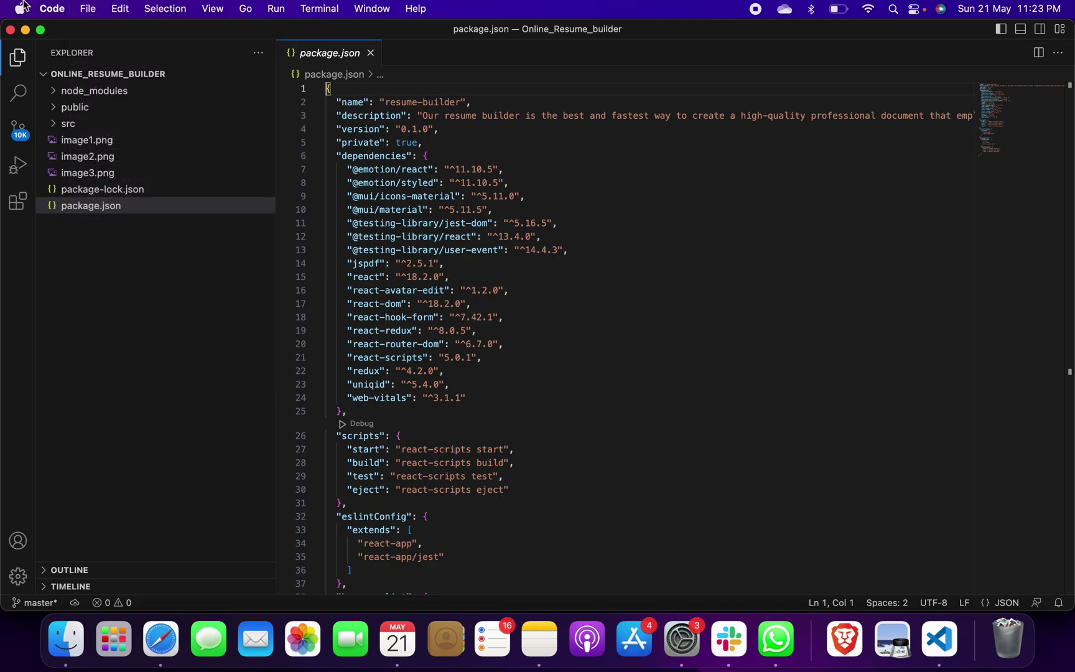
pyautogui.click(93, 14)
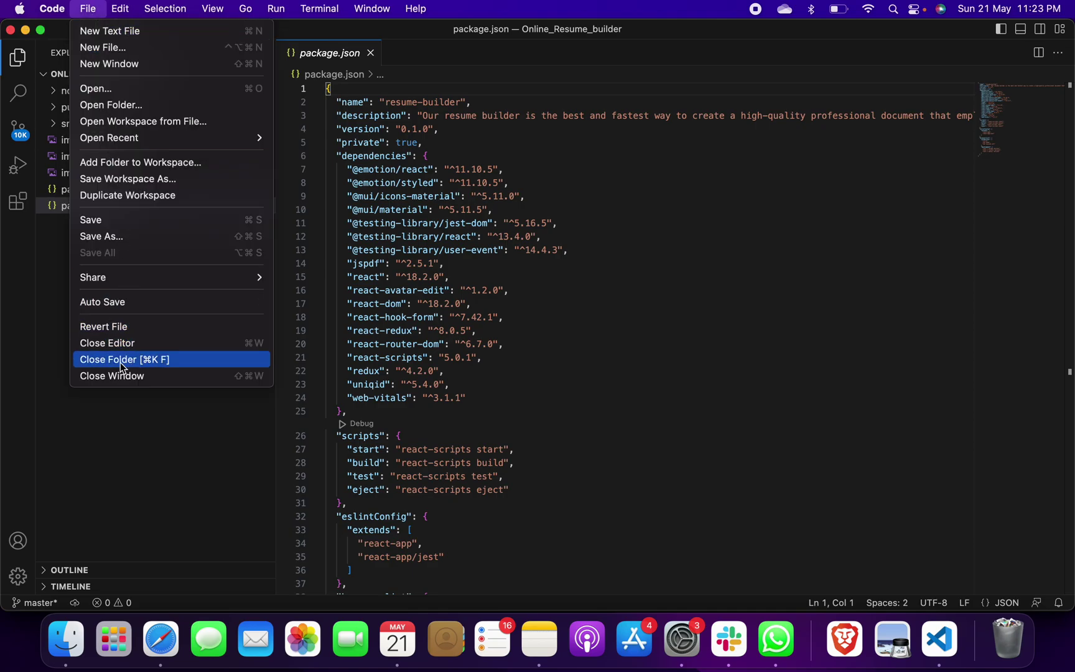
pyautogui.click(159, 493)
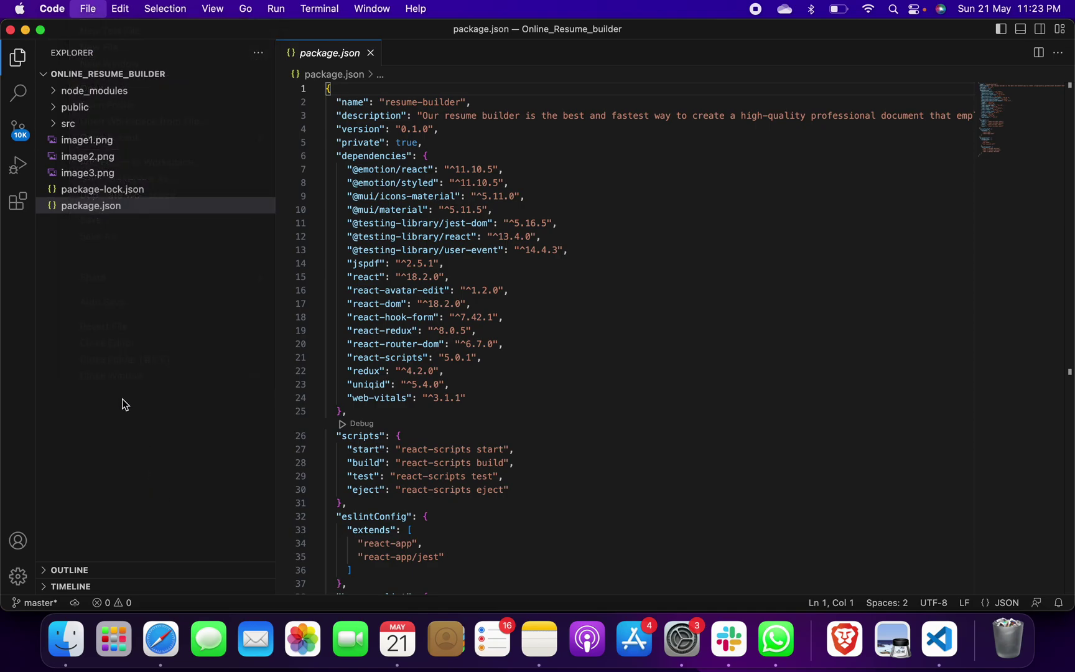
# In a new terminal, run npm install and then npm start to launch the dev server
pyautogui.click(321, 9)
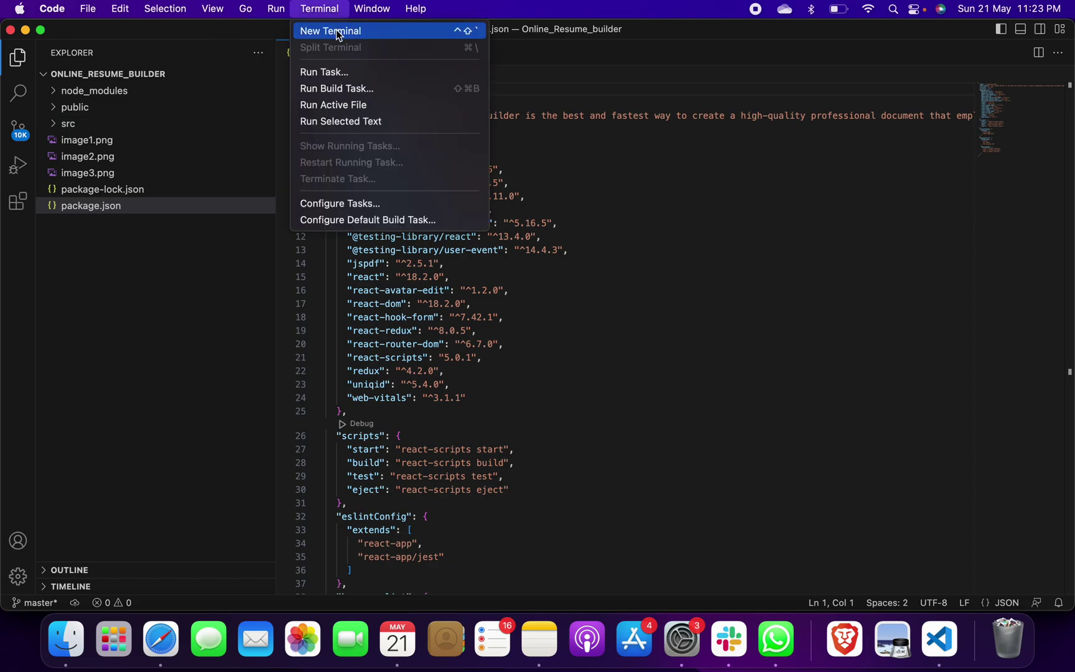
pyautogui.click(339, 33)
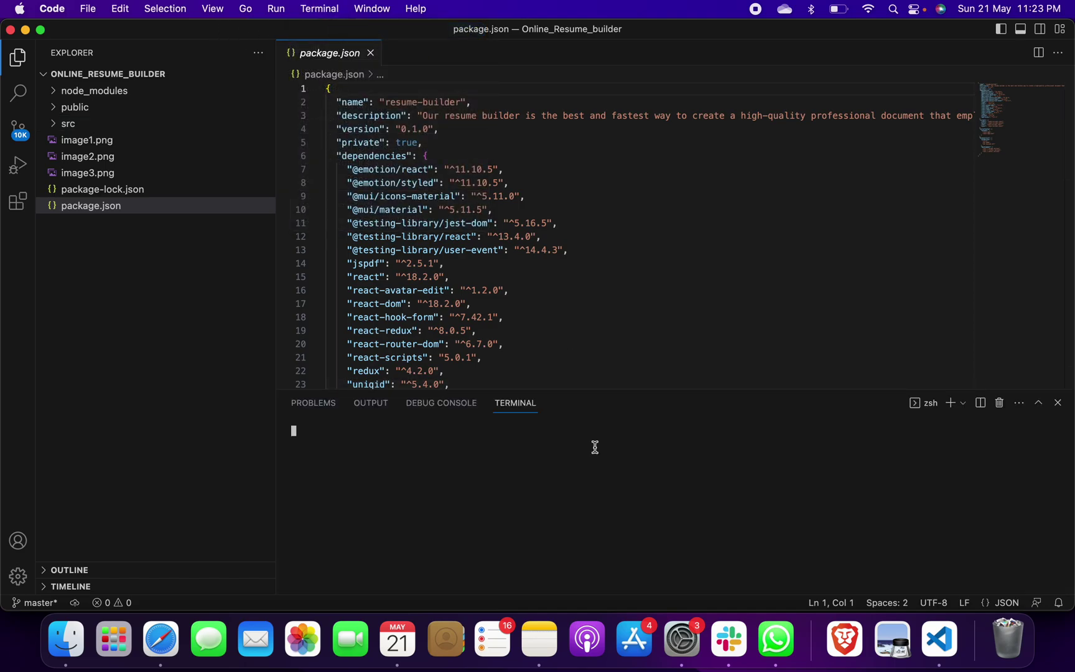
pyautogui.write('n')
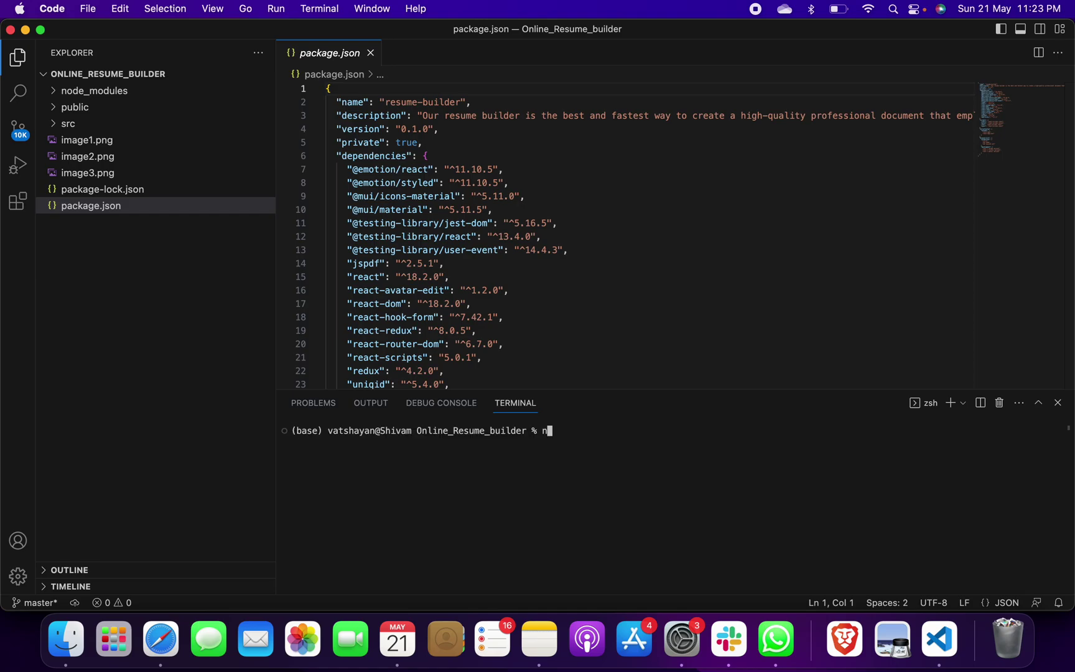
pyautogui.write('pm install')
pyautogui.press('Return')
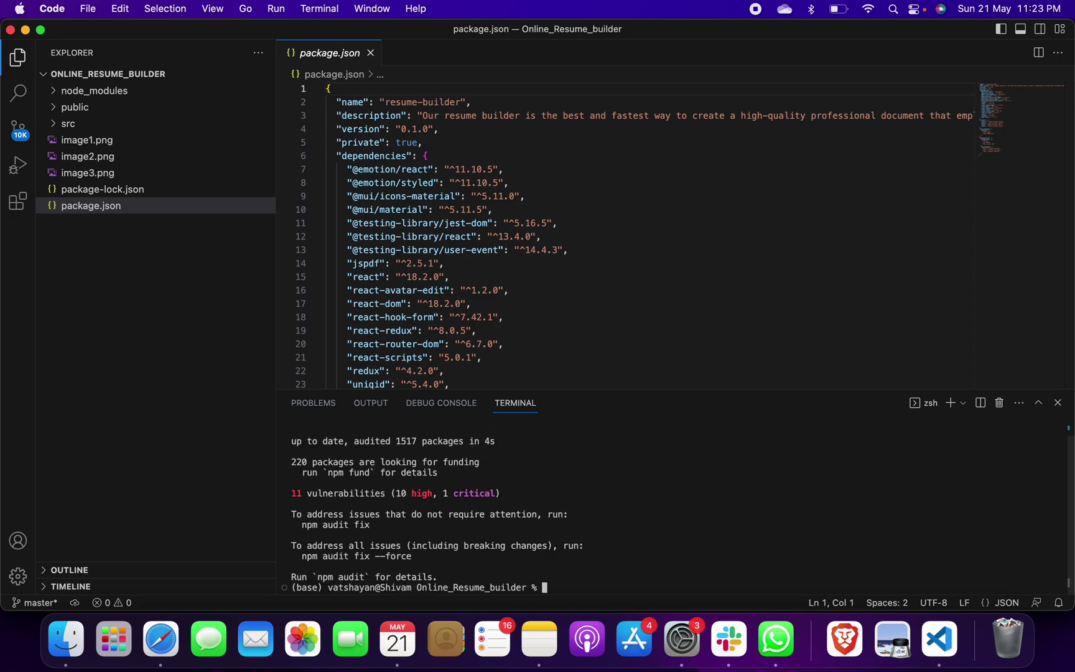
pyautogui.write('npm start')
pyautogui.press('Return')
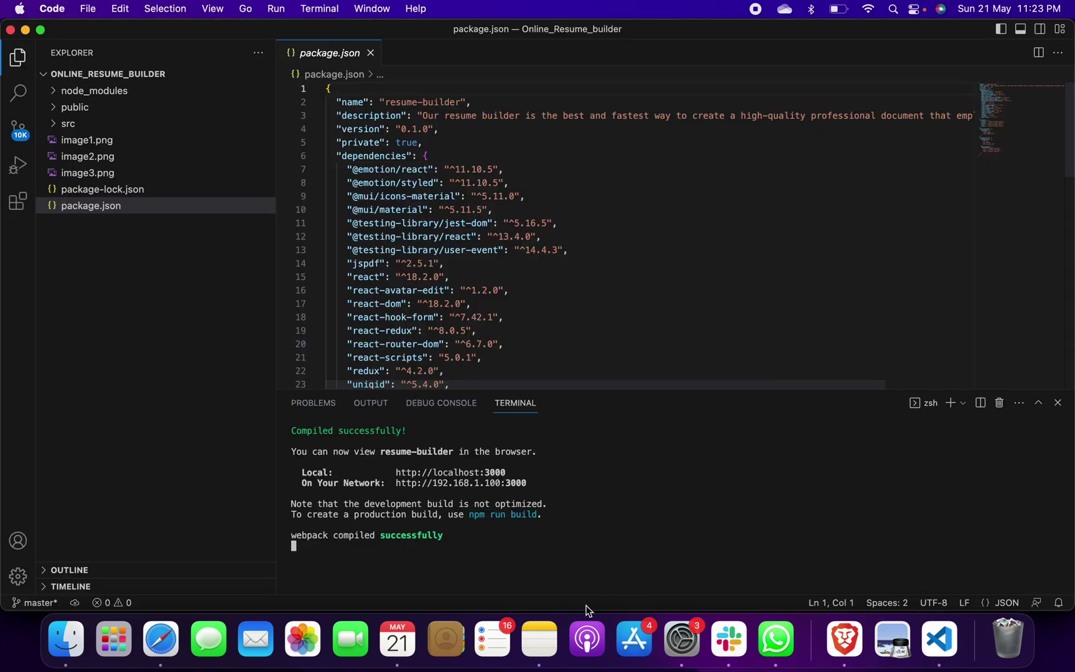
# Open the running app at localhost:3000 in the browser and browse the template gallery
pyautogui.keyDown('super'); pyautogui.click(462, 474); pyautogui.keyUp('super')
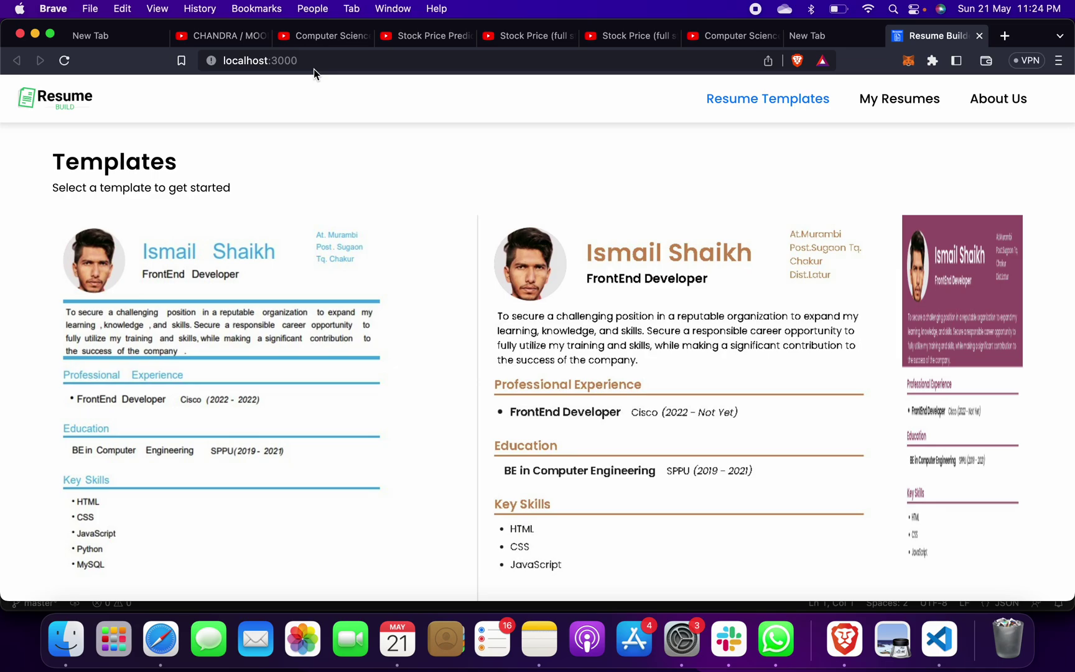
pyautogui.scroll(-10, 25, 192)
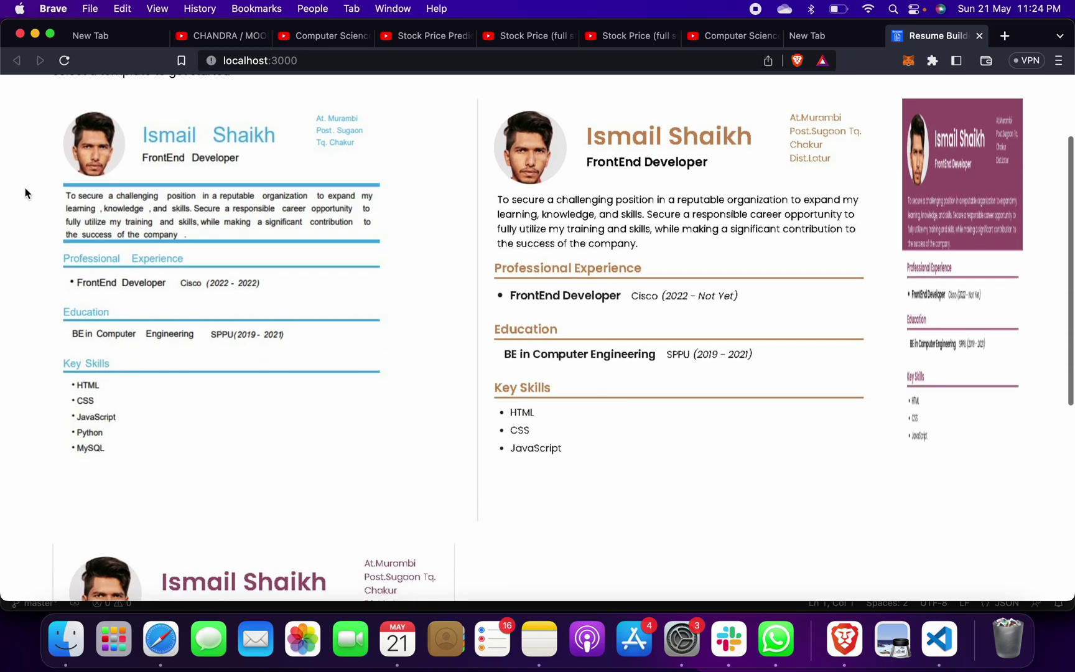
pyautogui.scroll(10, 25, 193)
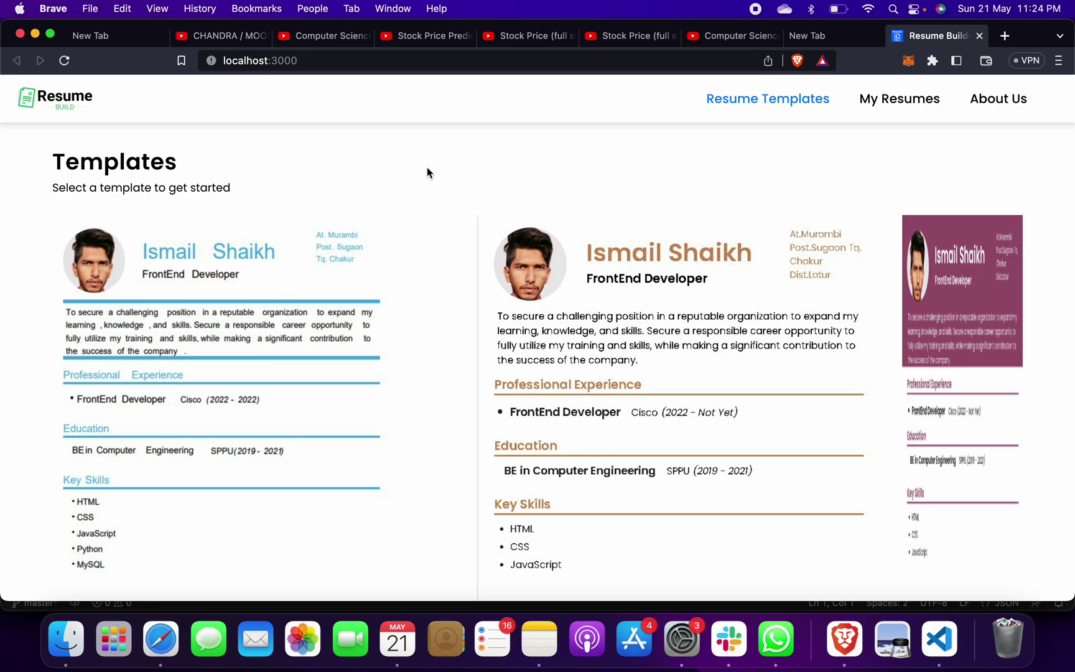
pyautogui.scroll(-4, 494, 357)
pyautogui.moveTo(494, 357)
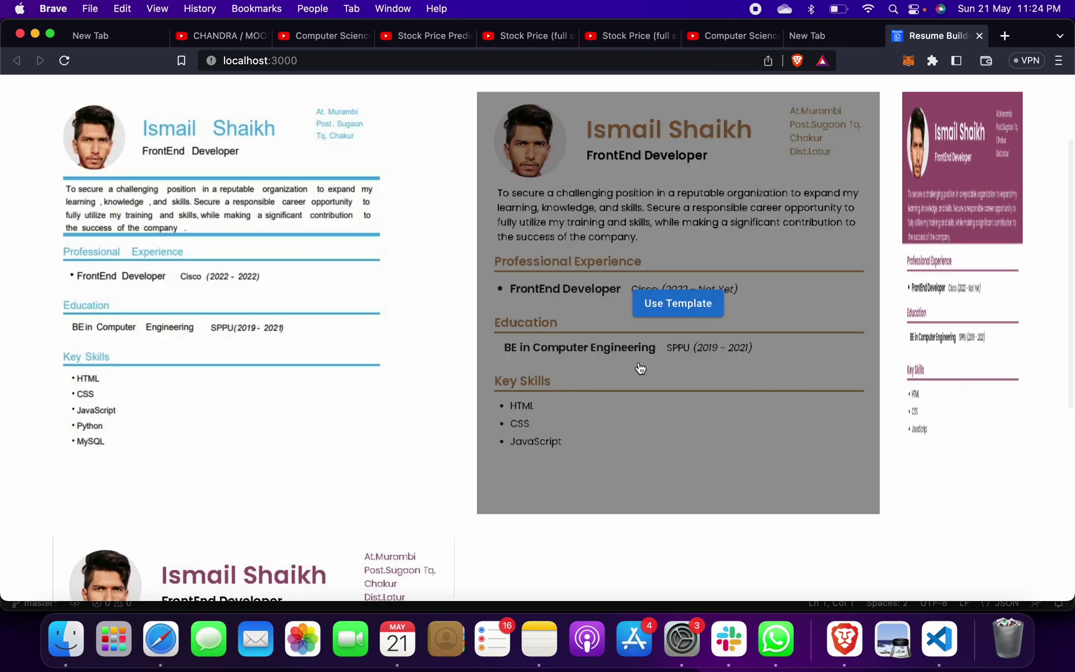
pyautogui.scroll(-10, 341, 345)
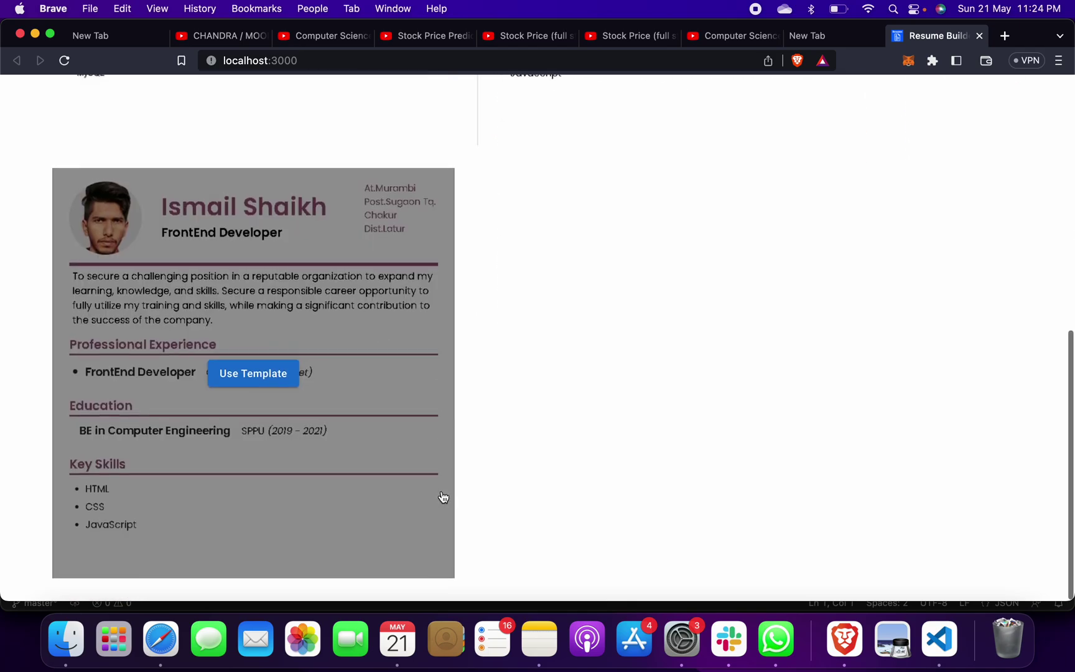
pyautogui.scroll(15, 443, 496)
pyautogui.scroll(-10, 345, 446)
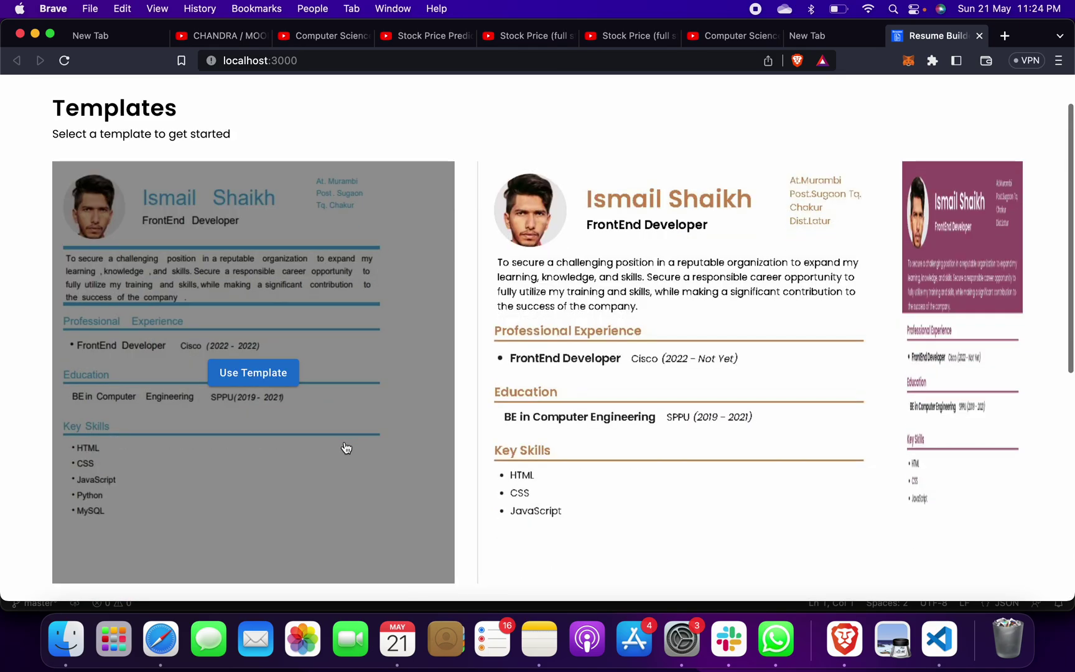
# Start a resume from the chosen template and autofill the saved contact details into Personal Info
pyautogui.click(268, 371)
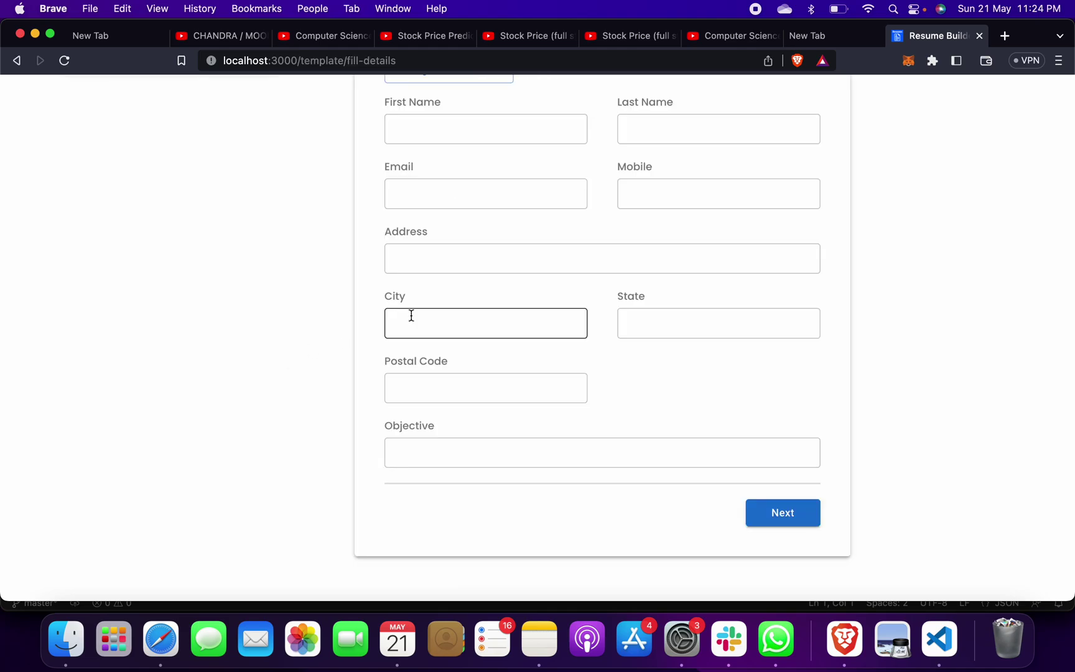
pyautogui.scroll(4, 410, 314)
pyautogui.click(433, 368)
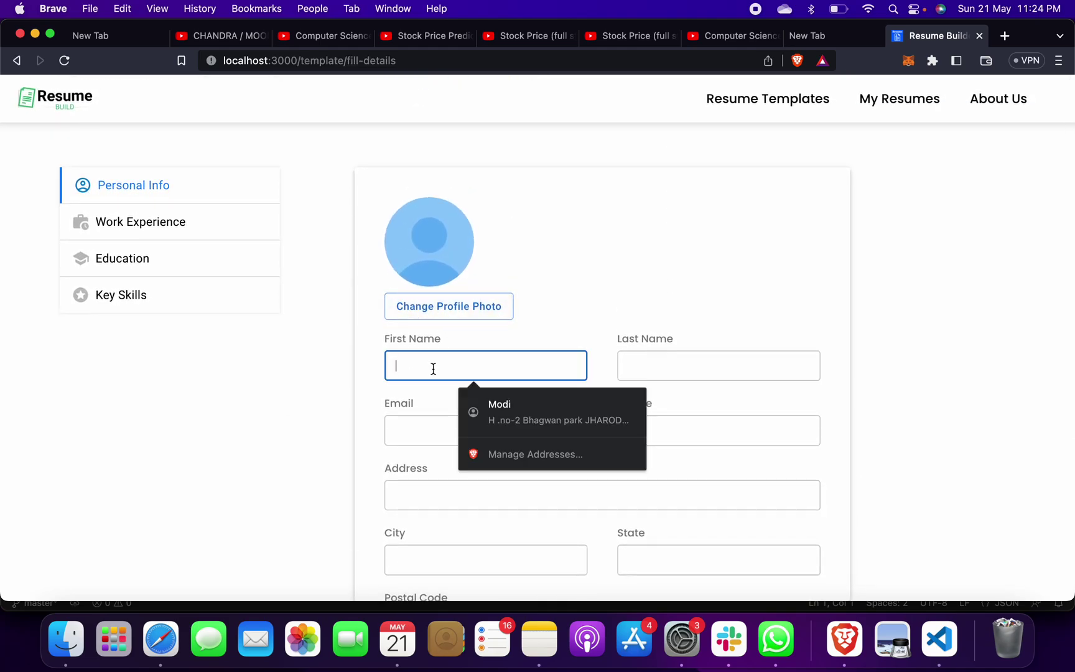
pyautogui.click(511, 413)
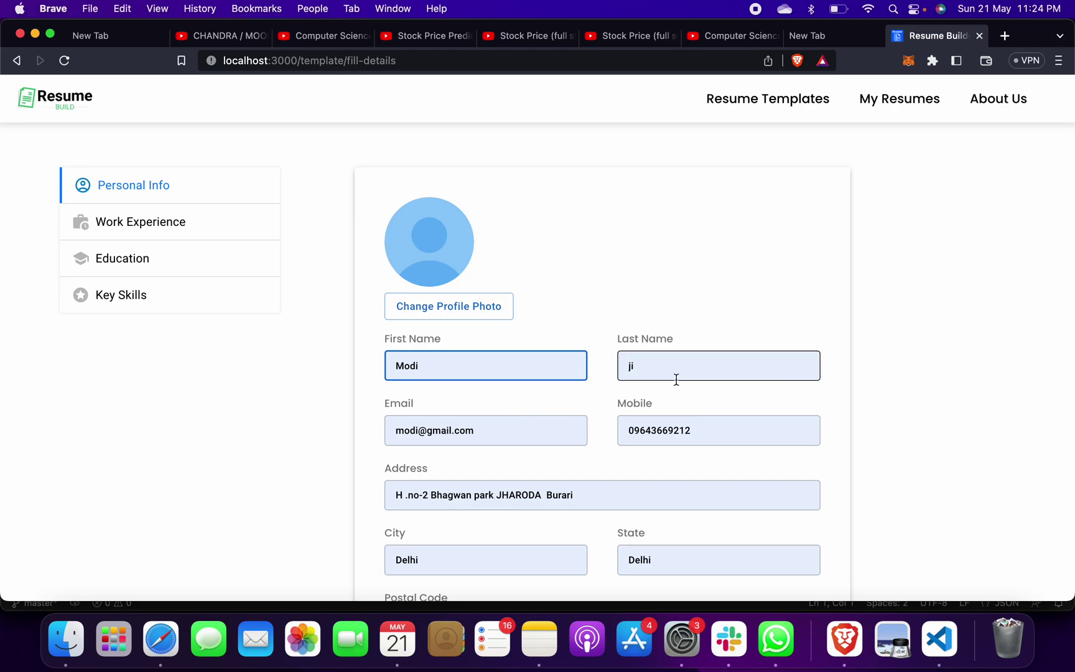
# Enter the objective 'I want job' and try to proceed with Next
pyautogui.scroll(-5, 676, 378)
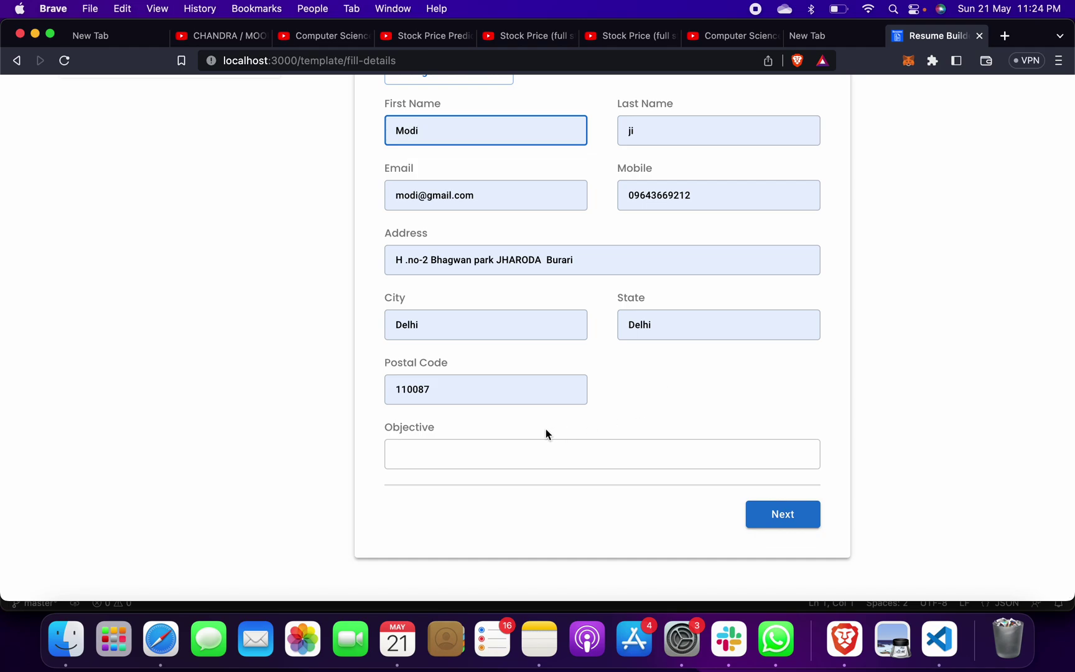
pyautogui.click(480, 463)
pyautogui.write('I')
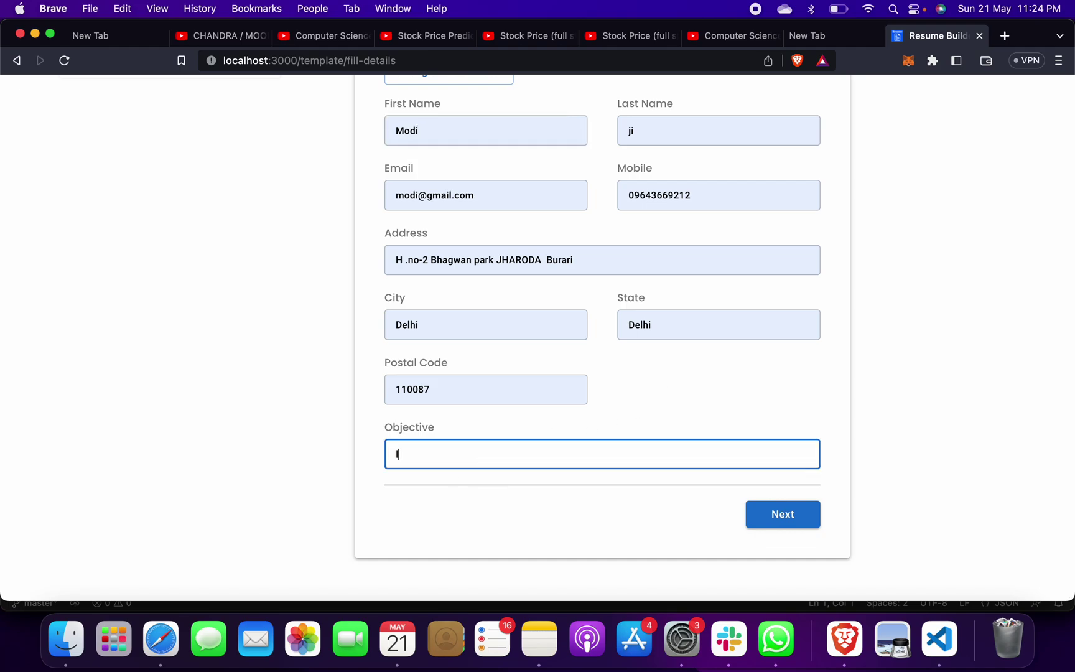
pyautogui.write(' want tjob')
pyautogui.press('BackSpace')
pyautogui.press('BackSpace')
pyautogui.press('BackSpace')
pyautogui.write('joob')
pyautogui.press('BackSpace')
pyautogui.click(773, 516)
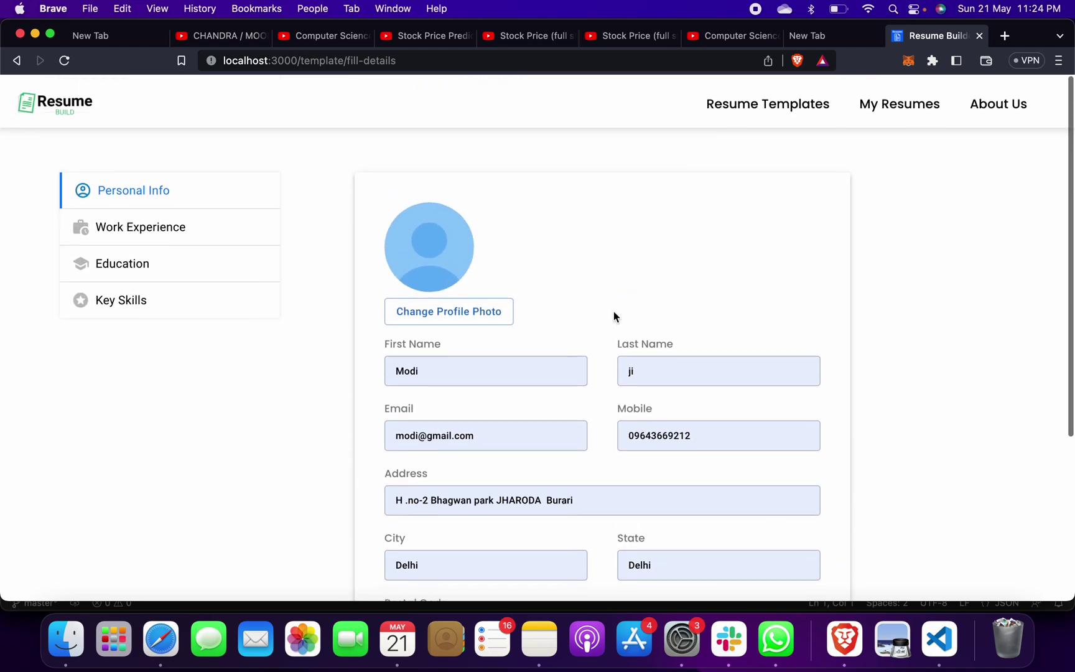
# Load the headshot jpg from Downloads and frame the circular crop around the face
pyautogui.click(457, 311)
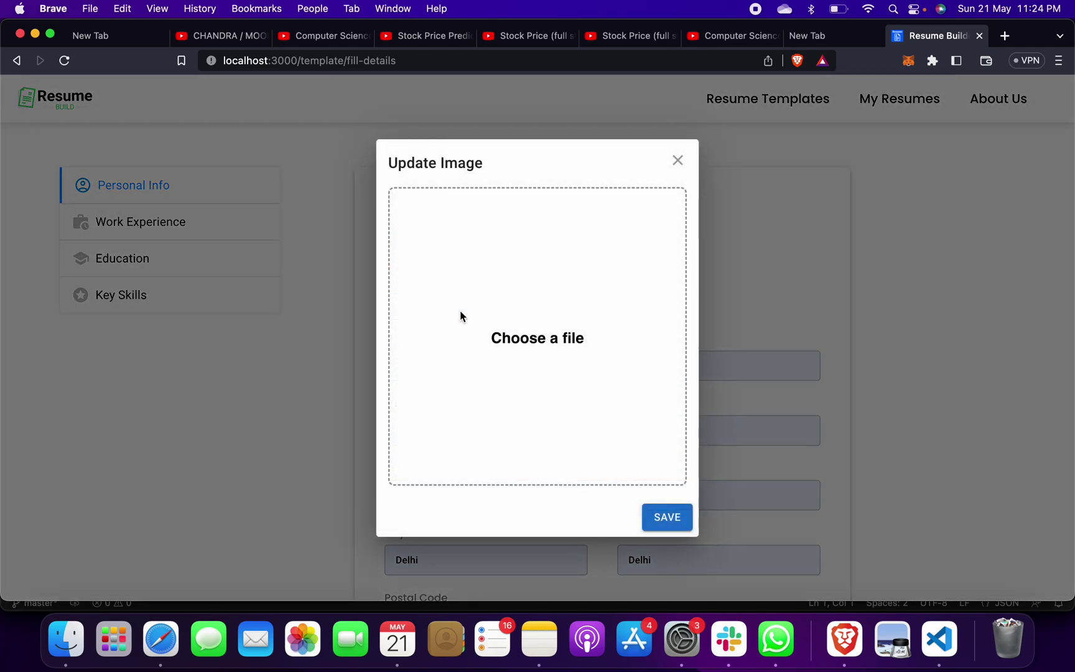
pyautogui.click(528, 336)
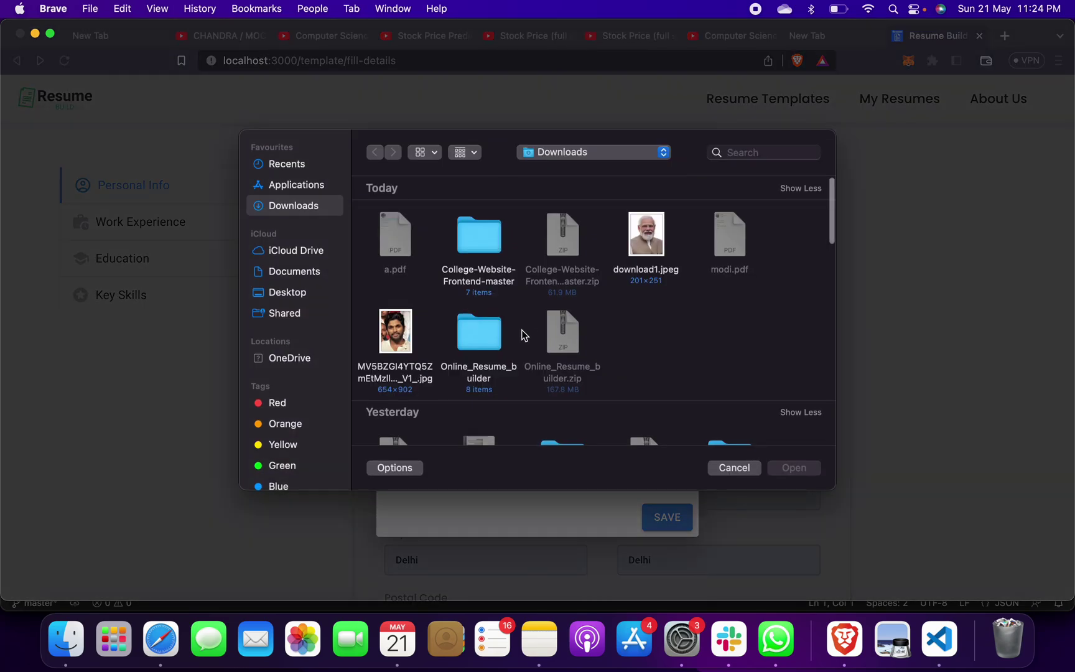
pyautogui.doubleClick(394, 333)
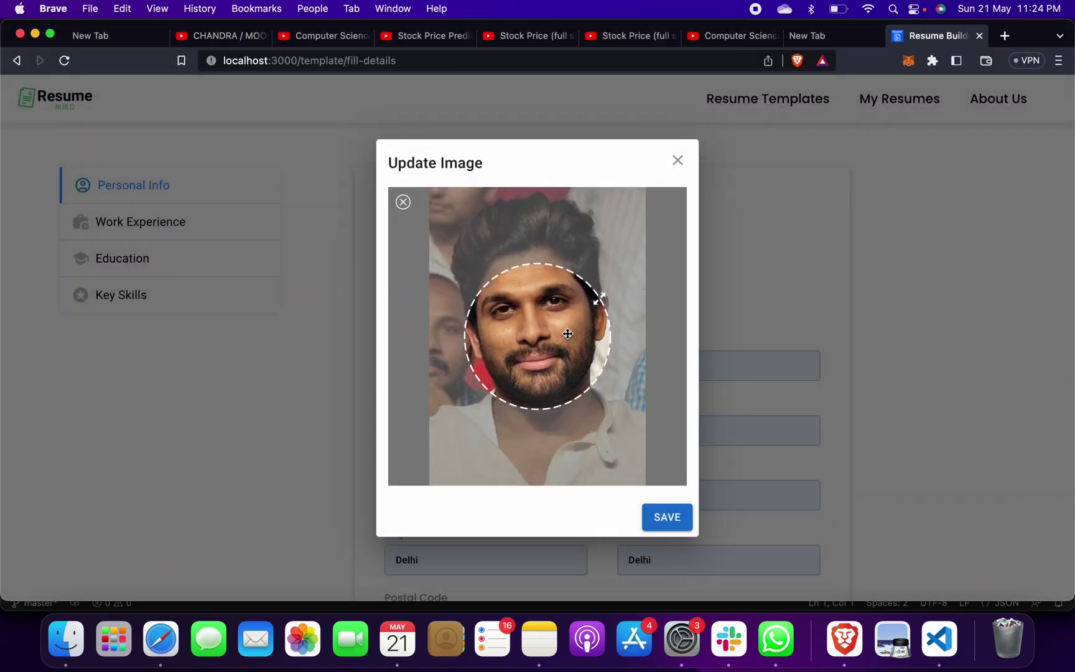
pyautogui.moveTo(546, 324)
pyautogui.mouseDown()
pyautogui.moveTo(560, 348)
pyautogui.moveTo(546, 304)
pyautogui.mouseUp()
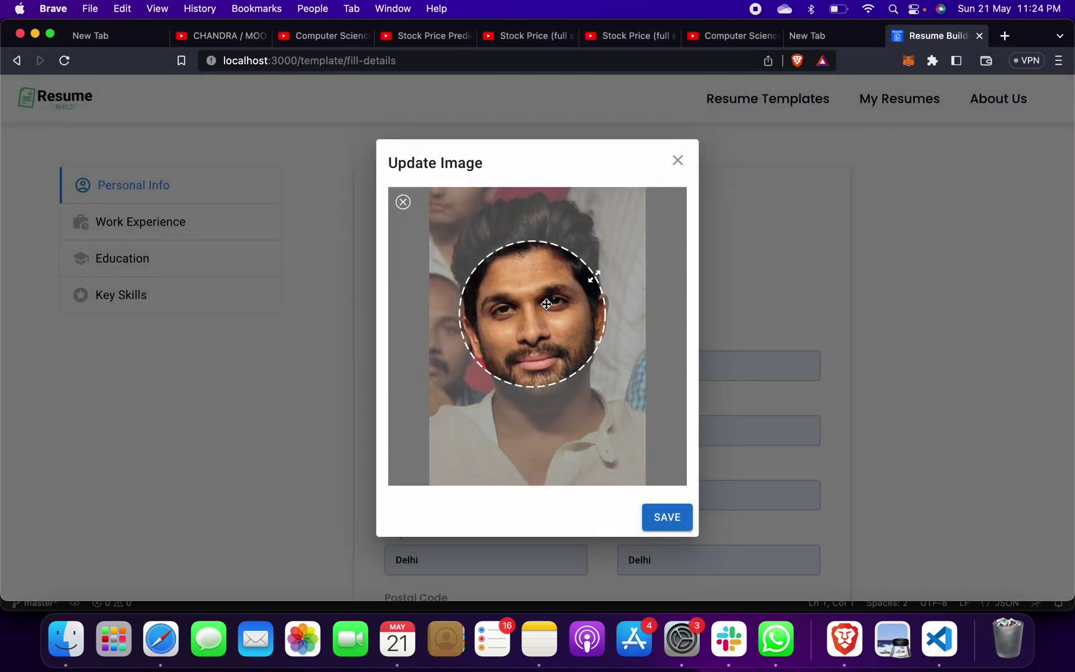
pyautogui.moveTo(594, 277); pyautogui.dragTo(646, 212)
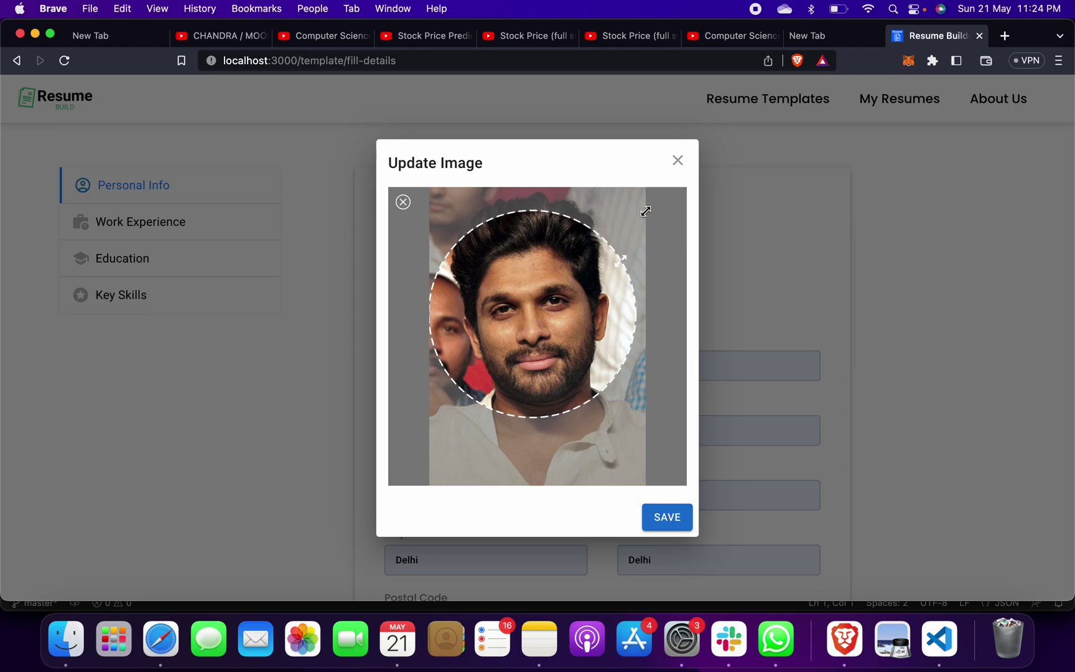
pyautogui.moveTo(532, 308); pyautogui.dragTo(537, 289)
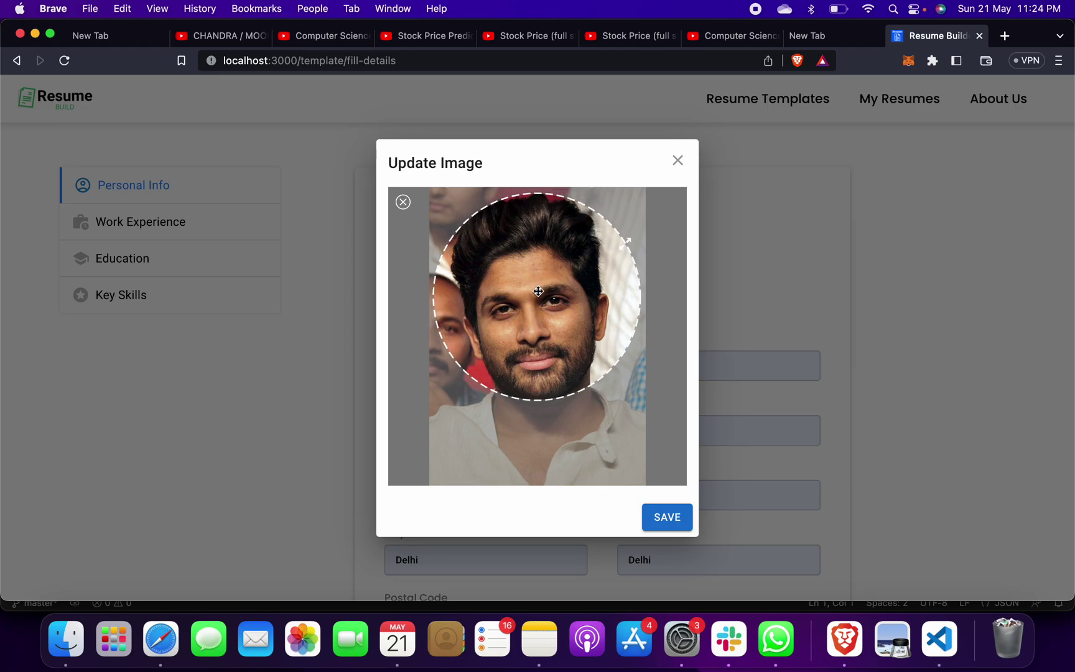
# Save the cropped profile photo, replace the first name, and submit the personal details
pyautogui.click(667, 516)
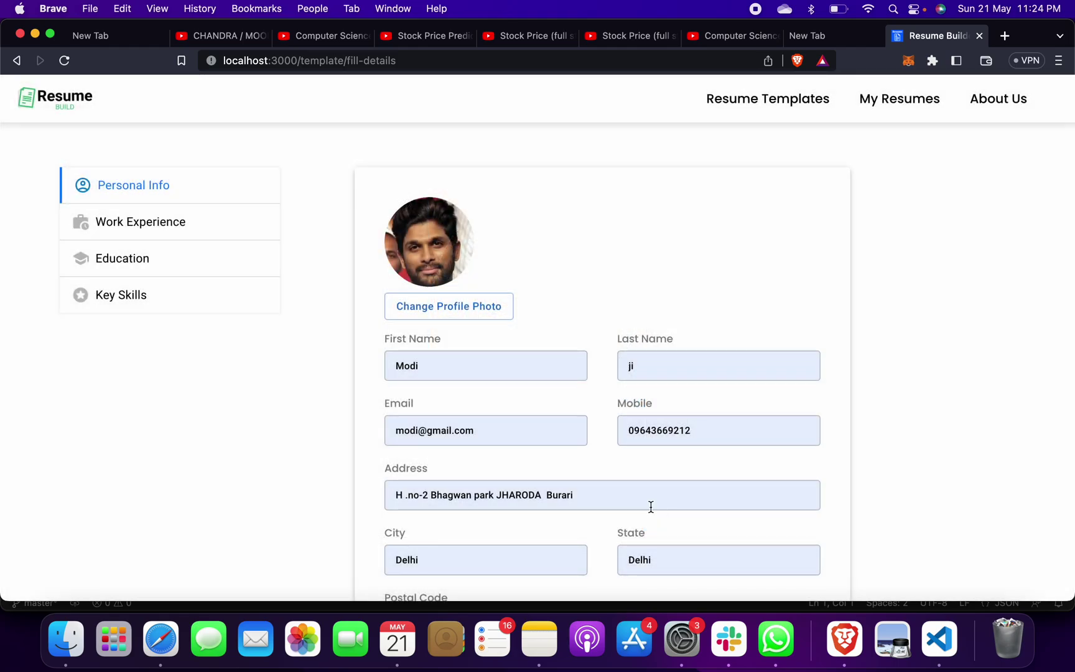
pyautogui.doubleClick(452, 368)
pyautogui.press('BackSpace')
pyautogui.write('A')
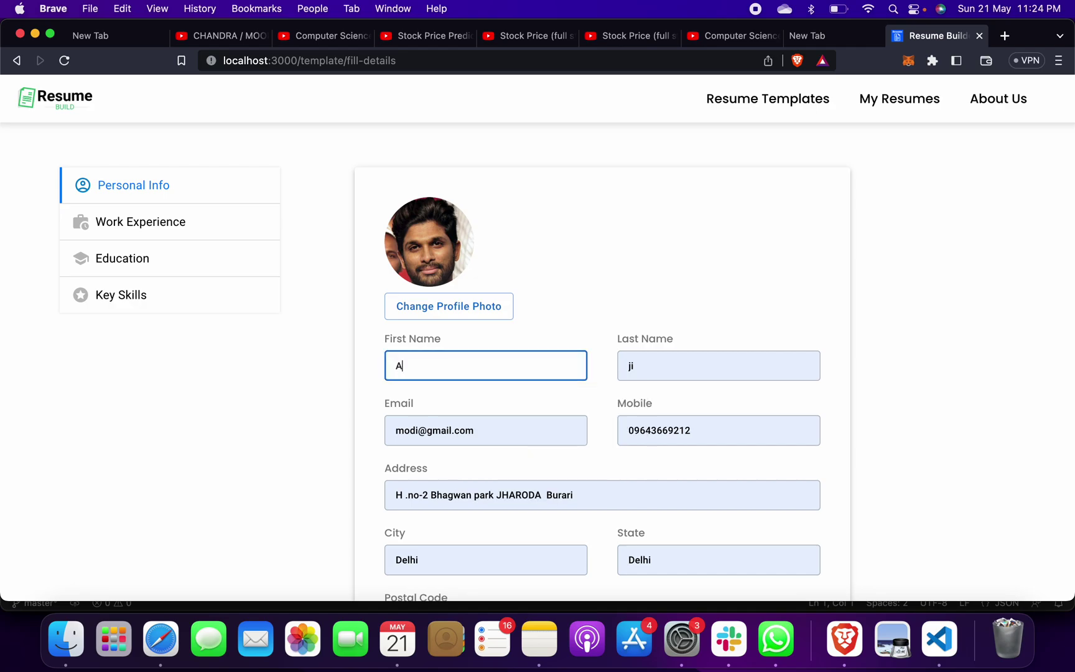
pyautogui.write('llu')
pyautogui.click(597, 316)
pyautogui.scroll(-5, 597, 316)
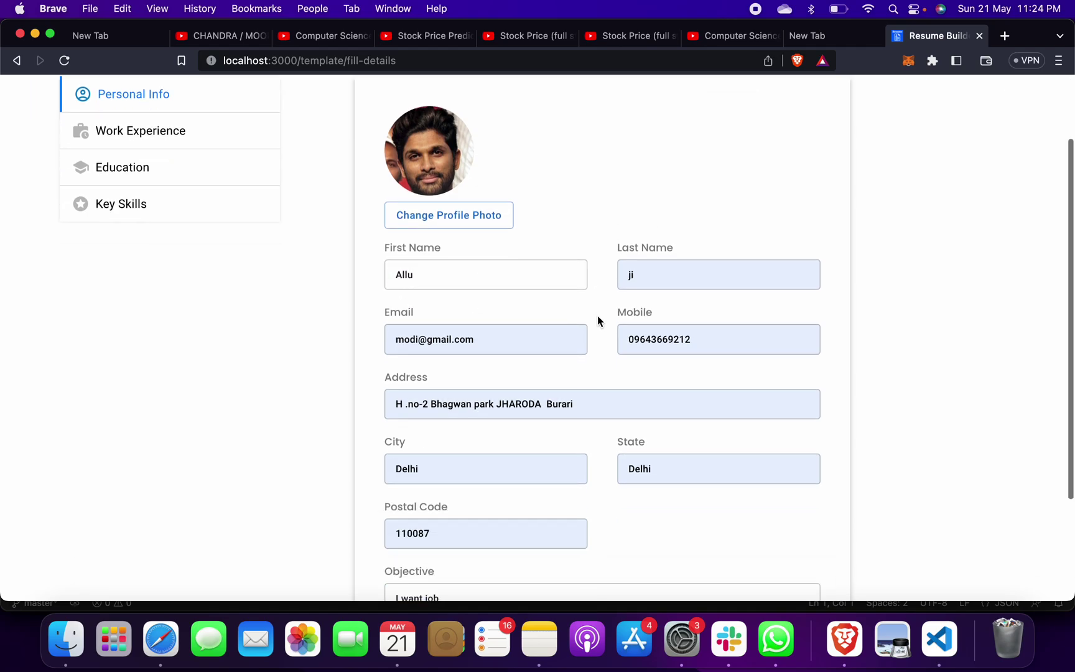
pyautogui.click(784, 512)
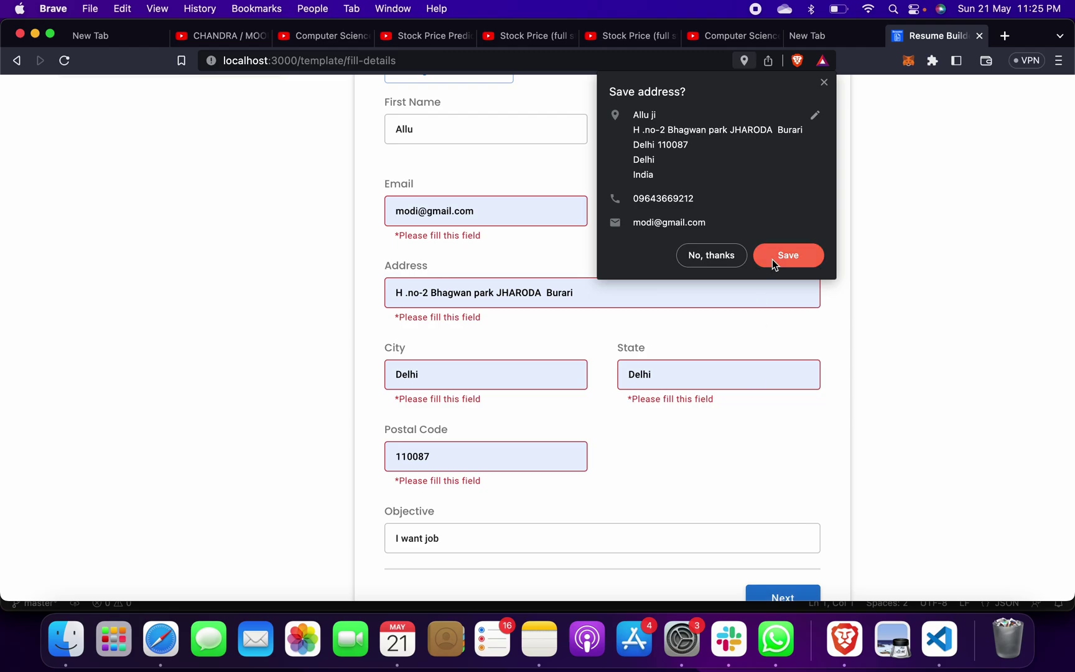
# Decline Brave's save-address prompt and resubmit the personal details
pyautogui.click(709, 255)
pyautogui.scroll(5, 674, 336)
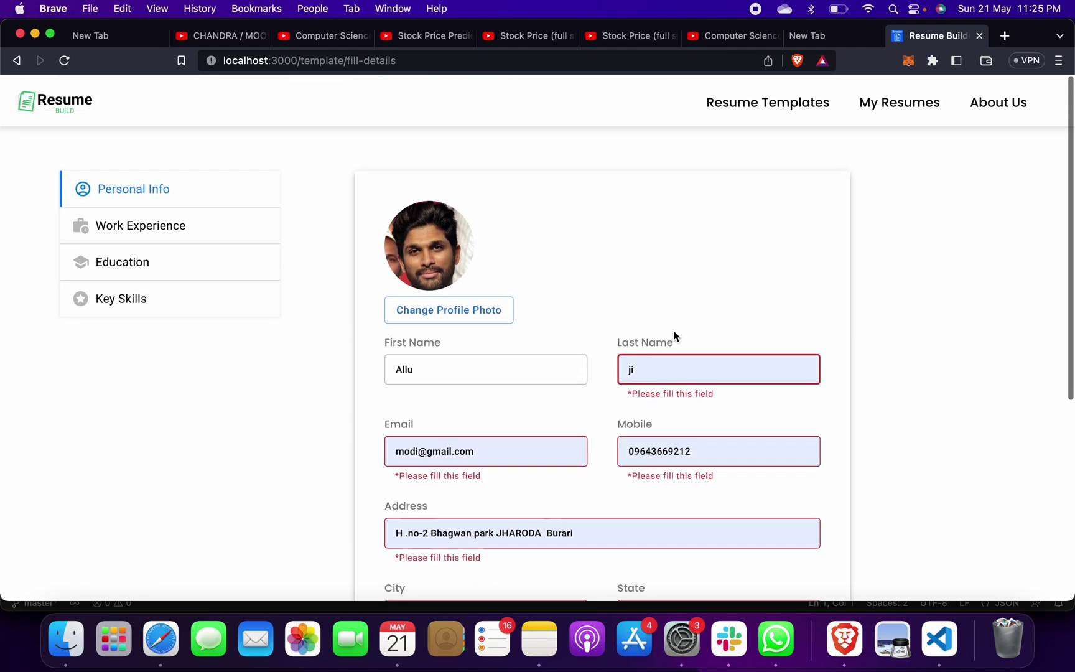
pyautogui.tripleClick(493, 467)
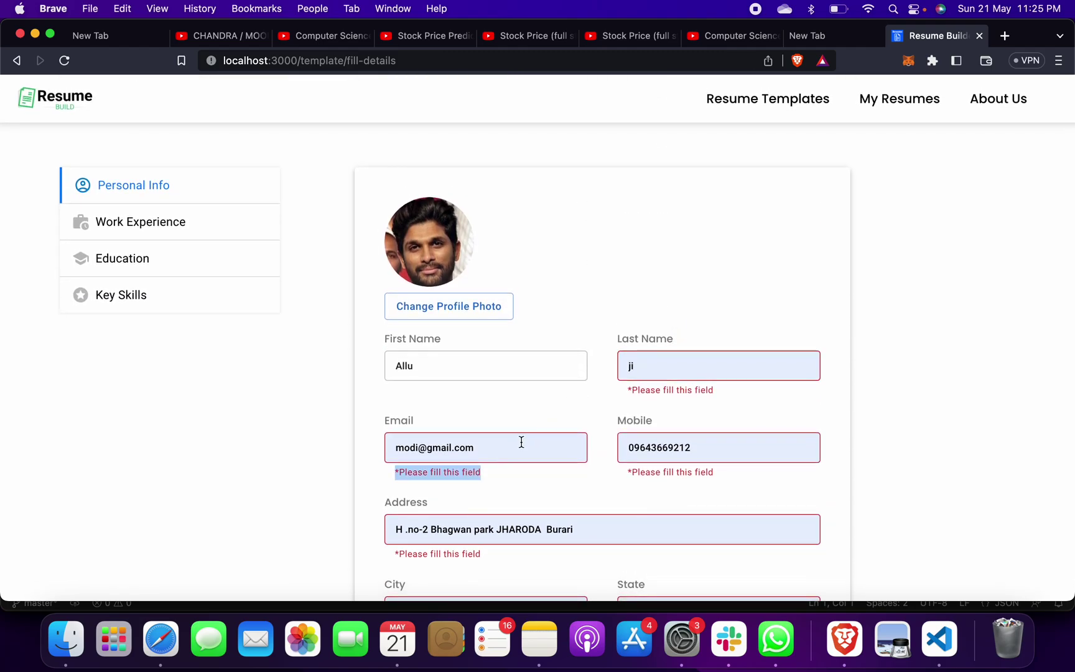
pyautogui.click(489, 447)
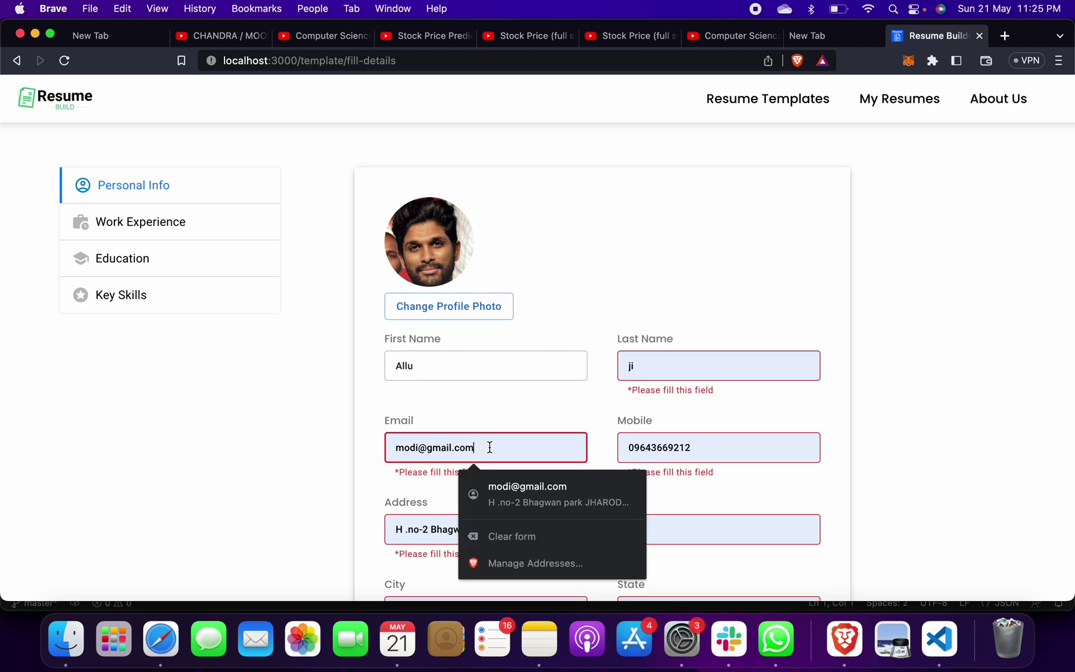
pyautogui.click(611, 413)
pyautogui.scroll(-10, 629, 403)
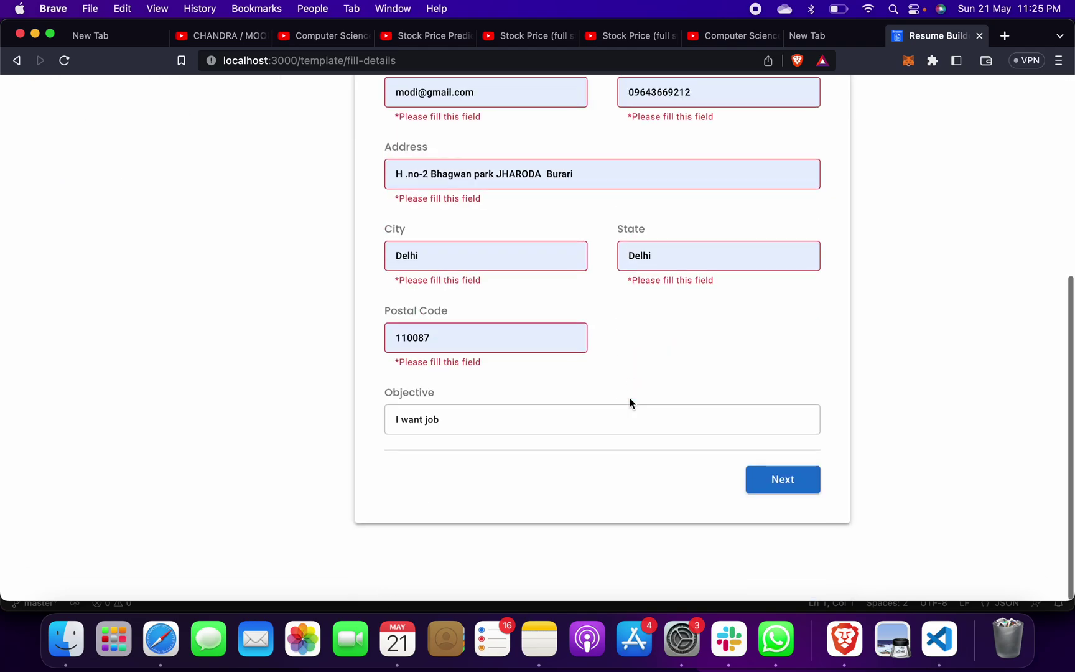
pyautogui.click(782, 516)
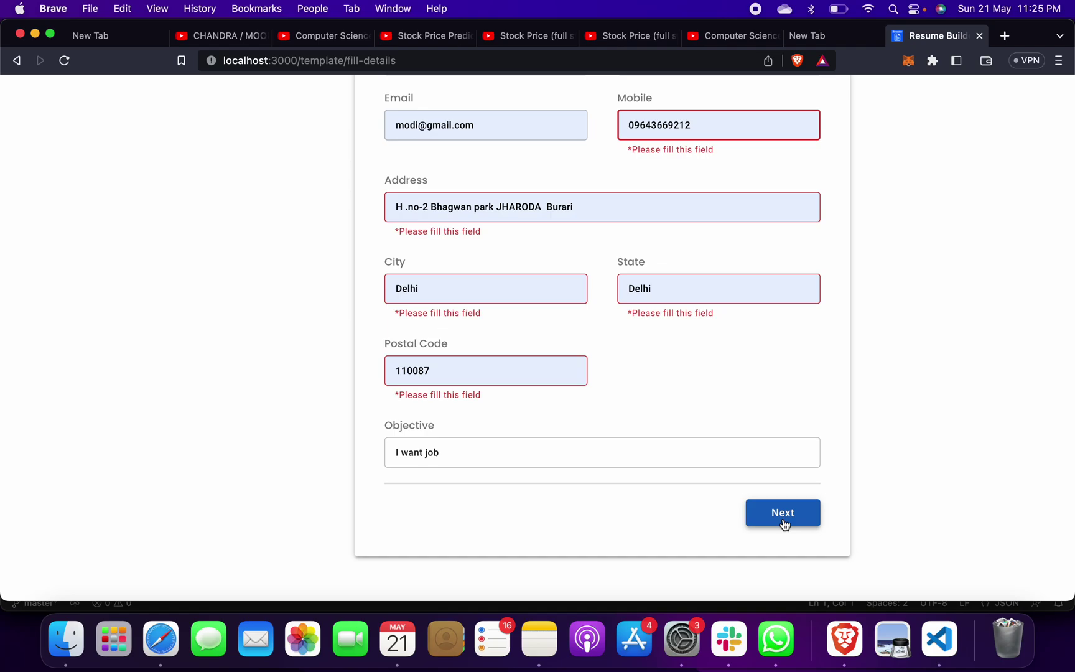
# Step through the Email, Mobile and address fields and submit the details again
pyautogui.scroll(5, 489, 366)
pyautogui.click(396, 386)
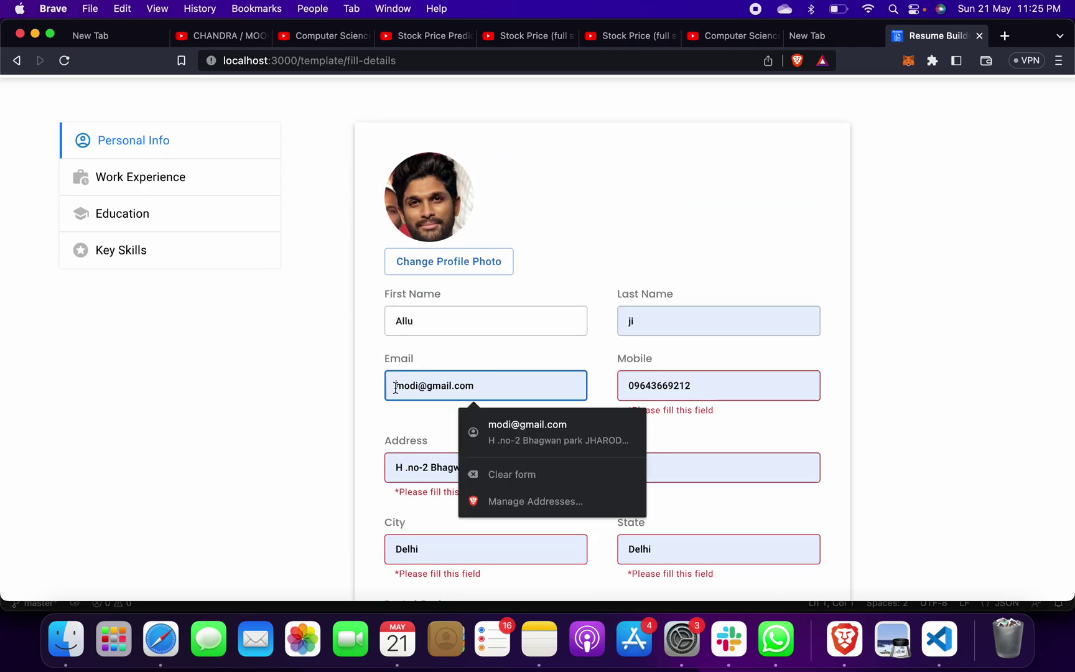
pyautogui.press('Tab')
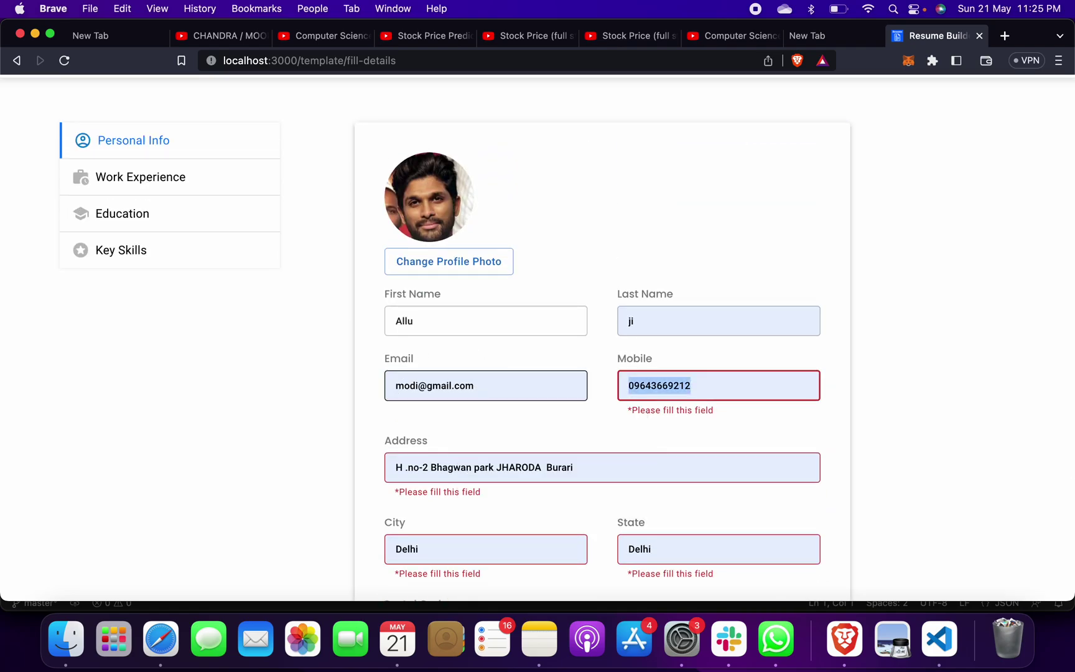
pyautogui.press('Right')
pyautogui.press('Left')
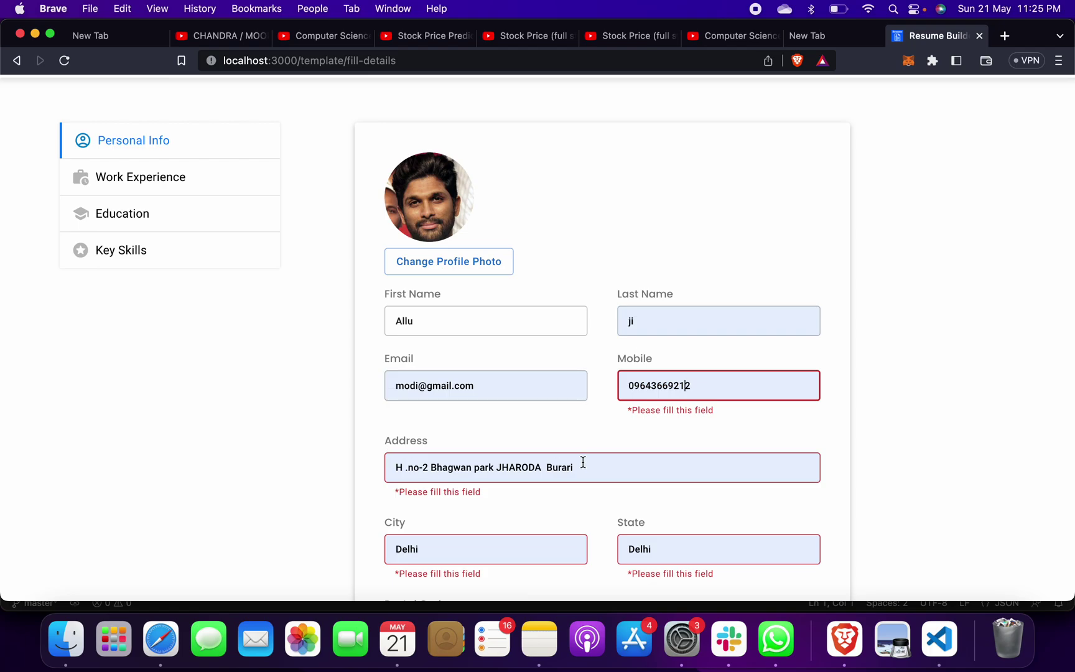
pyautogui.click(590, 463)
pyautogui.press('Tab')
pyautogui.press('Tab')
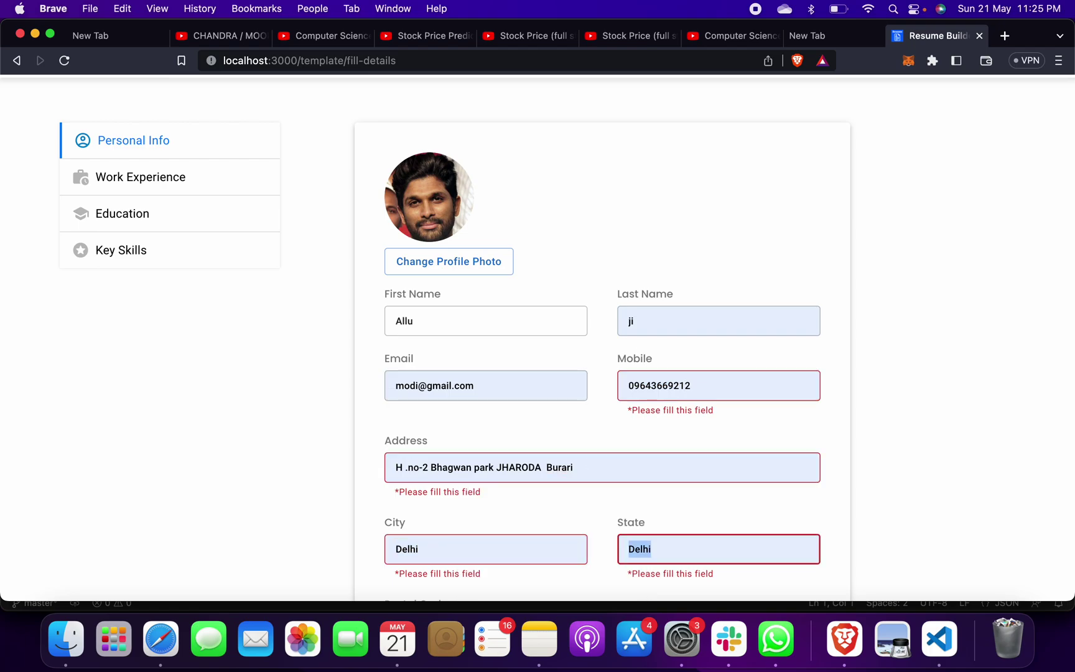
pyautogui.press('Tab')
pyautogui.press('Tab')
pyautogui.click(785, 513)
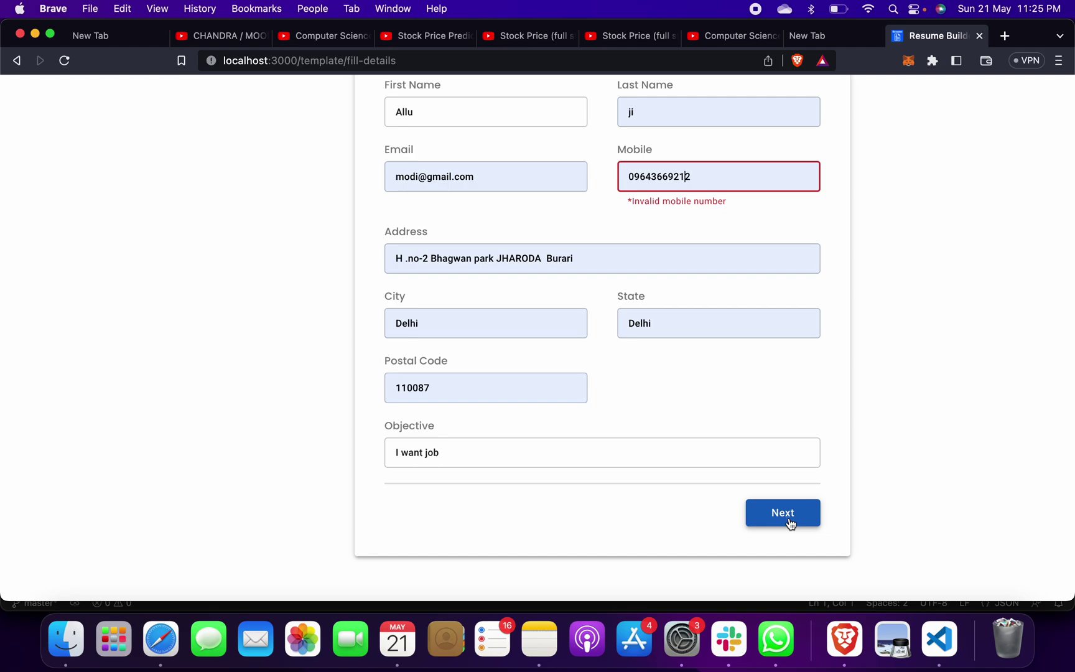
# Edit the mobile number's digits, removing its leading zero, and retry submitting
pyautogui.scroll(3, 792, 523)
pyautogui.scroll(-1, 795, 532)
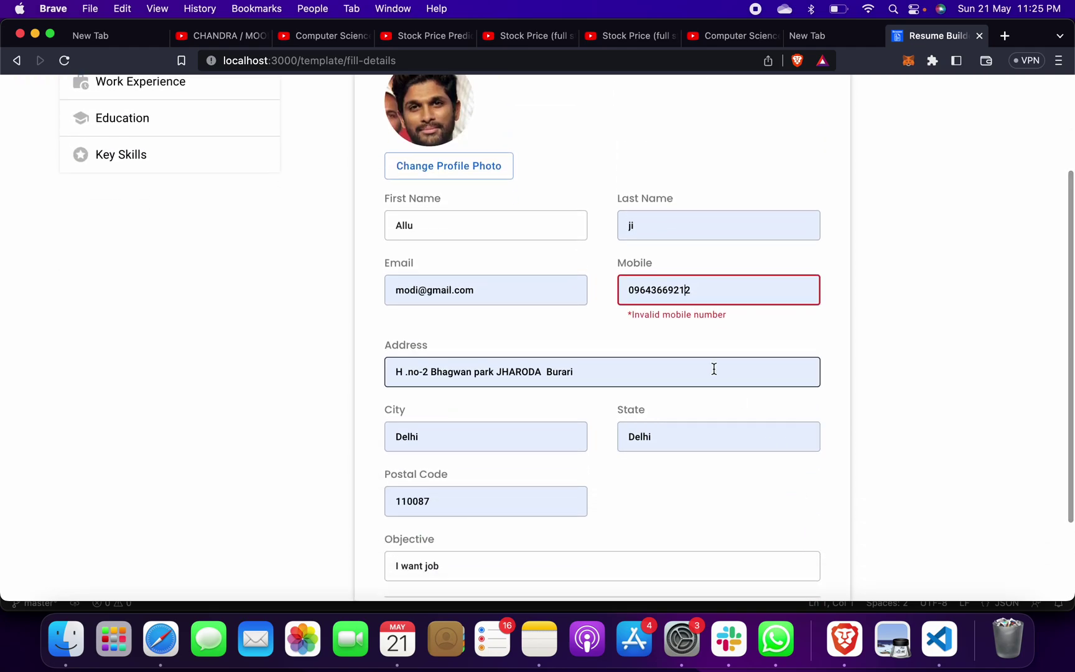
pyautogui.click(685, 290)
pyautogui.press('BackSpace')
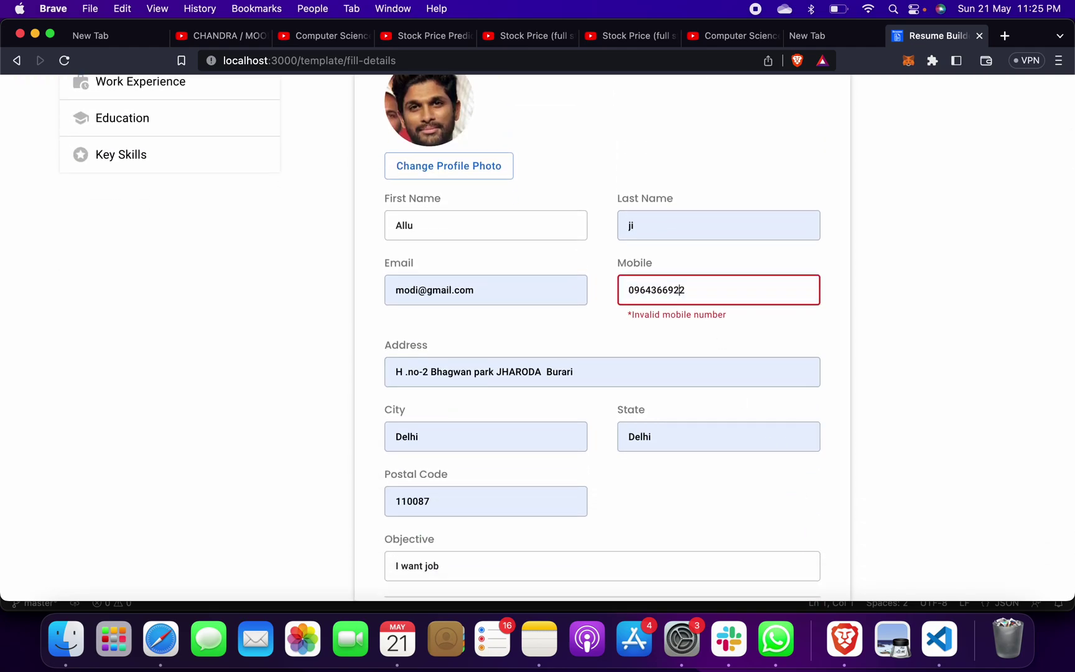
pyautogui.write('12')
pyautogui.scroll(-4, 719, 405)
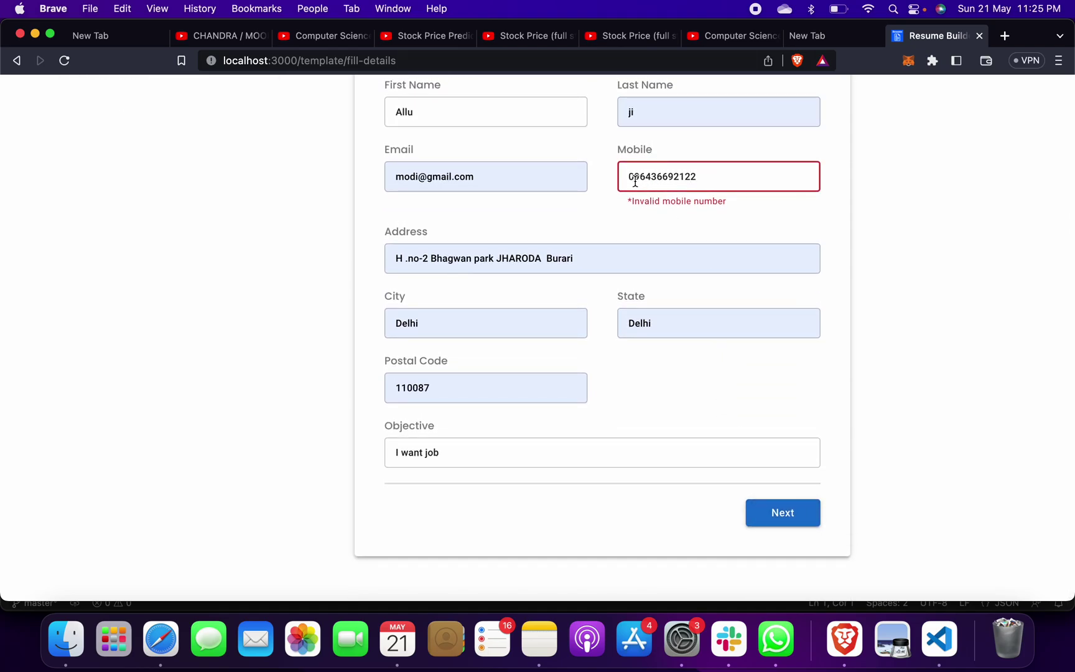
pyautogui.click(631, 177)
pyautogui.press('BackSpace')
pyautogui.click(781, 511)
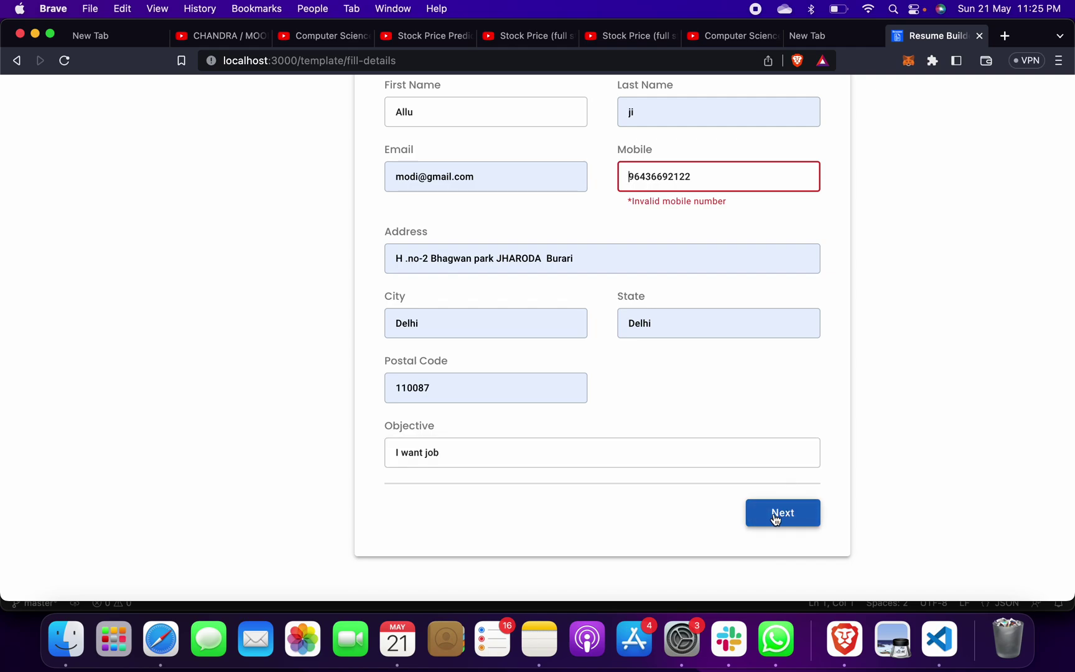
# Replace the mobile number with a valid 10-digit number and continue to Work Experience
pyautogui.doubleClick(664, 178)
pyautogui.press('BackSpace')
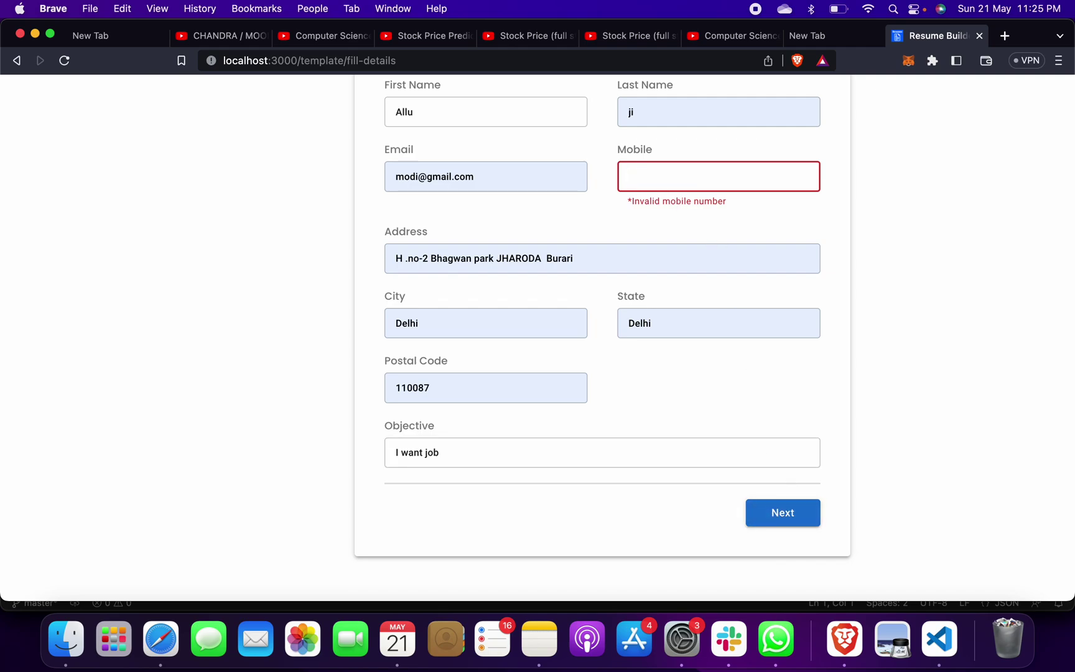
pyautogui.write('9876543210')
pyautogui.click(769, 516)
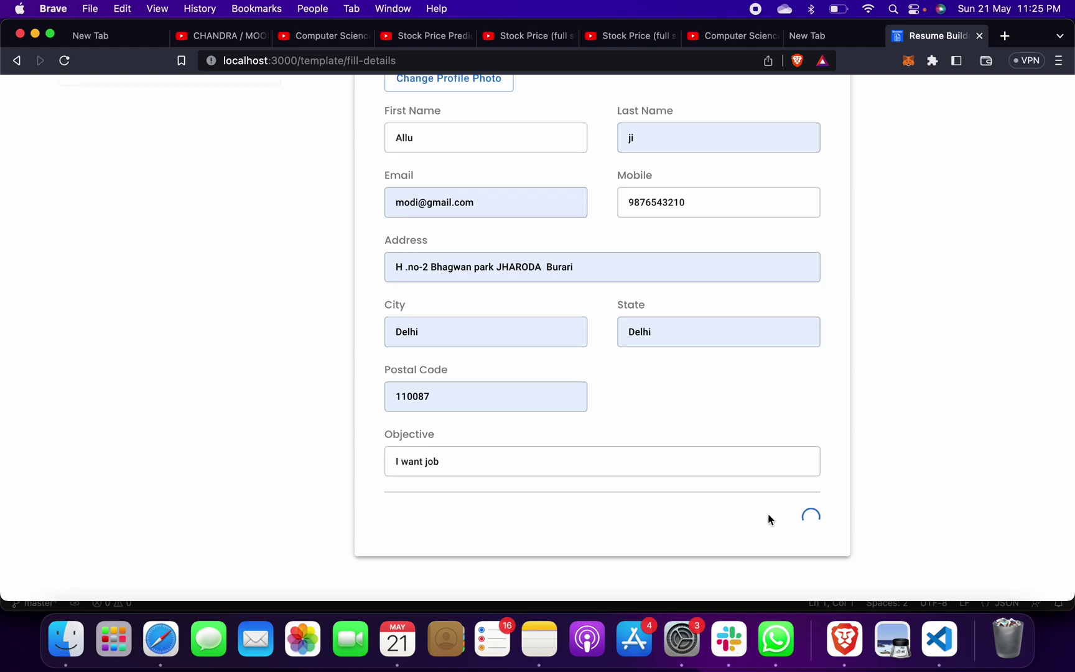
pyautogui.click(531, 297)
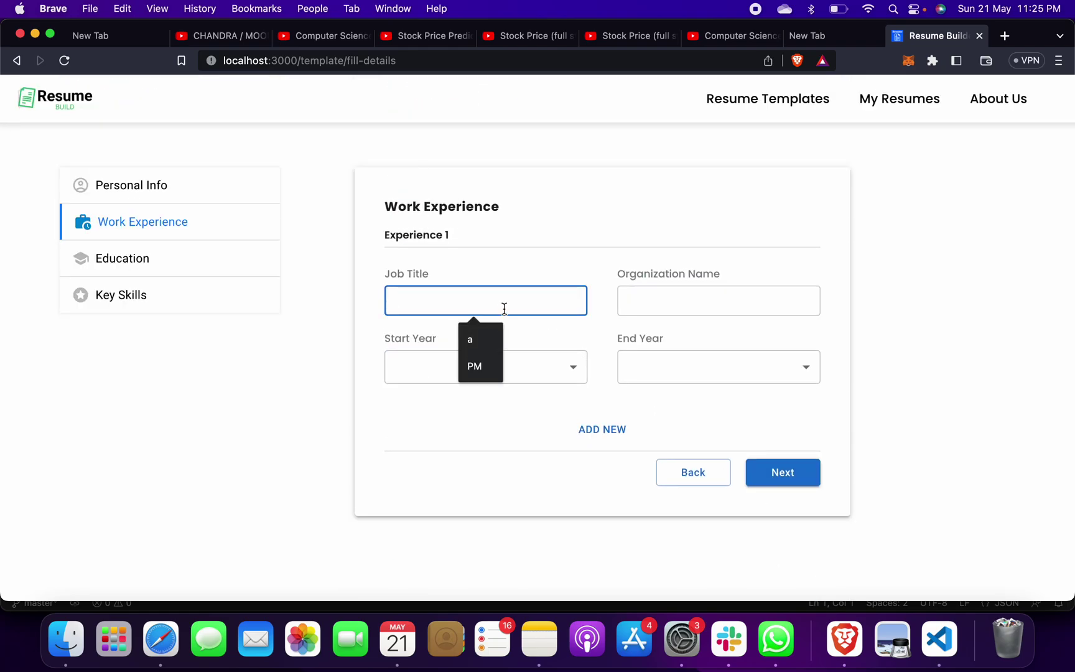
# Enter job title Actor, organization South India, years 2017 to 2019, and continue
pyautogui.write('Actor')
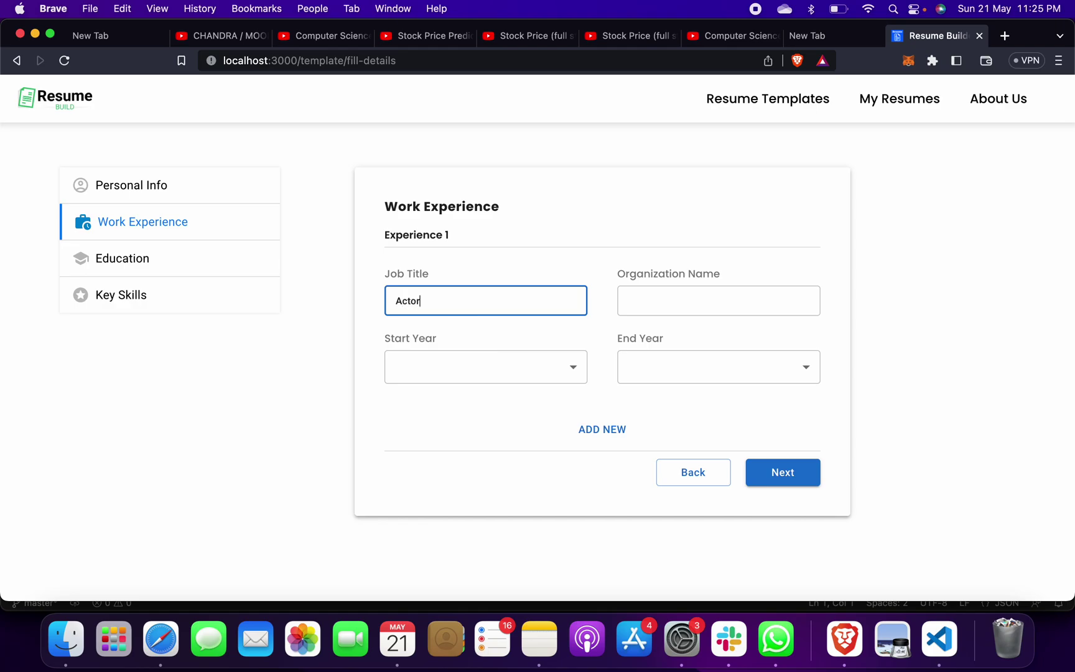
pyautogui.press('Tab')
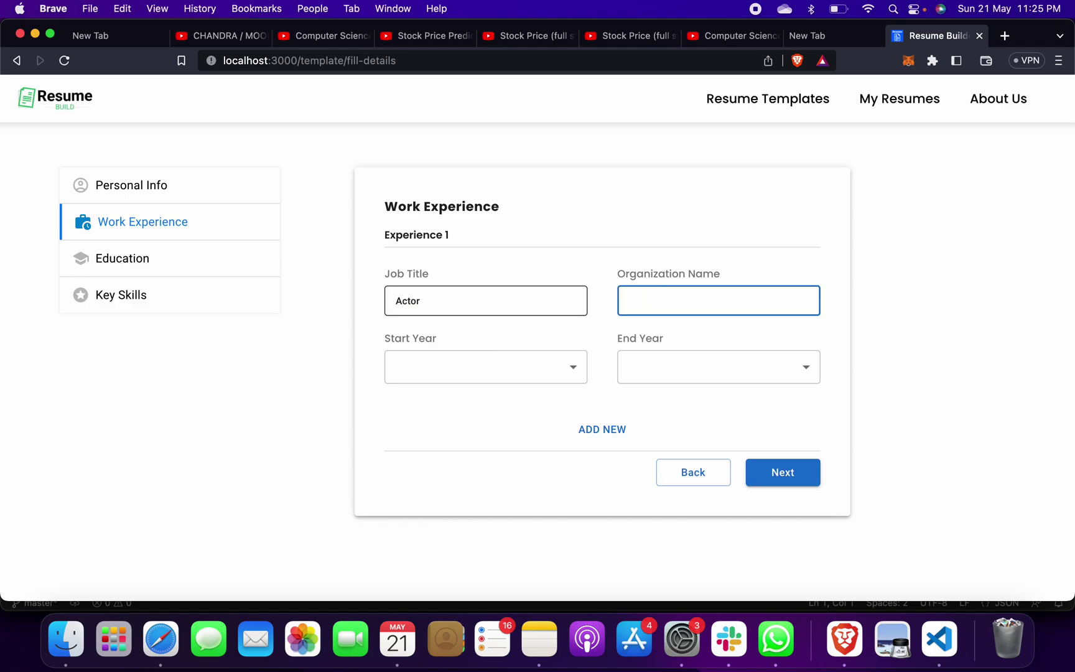
pyautogui.write('South India')
pyautogui.press('Tab')
pyautogui.click(468, 377)
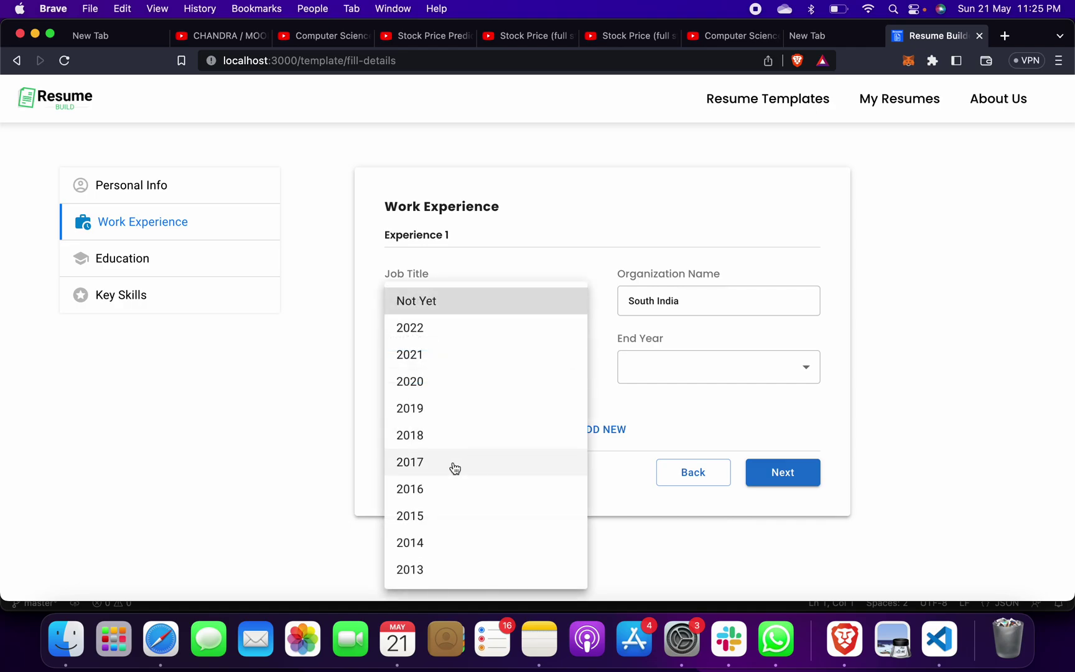
pyautogui.click(498, 461)
pyautogui.click(665, 376)
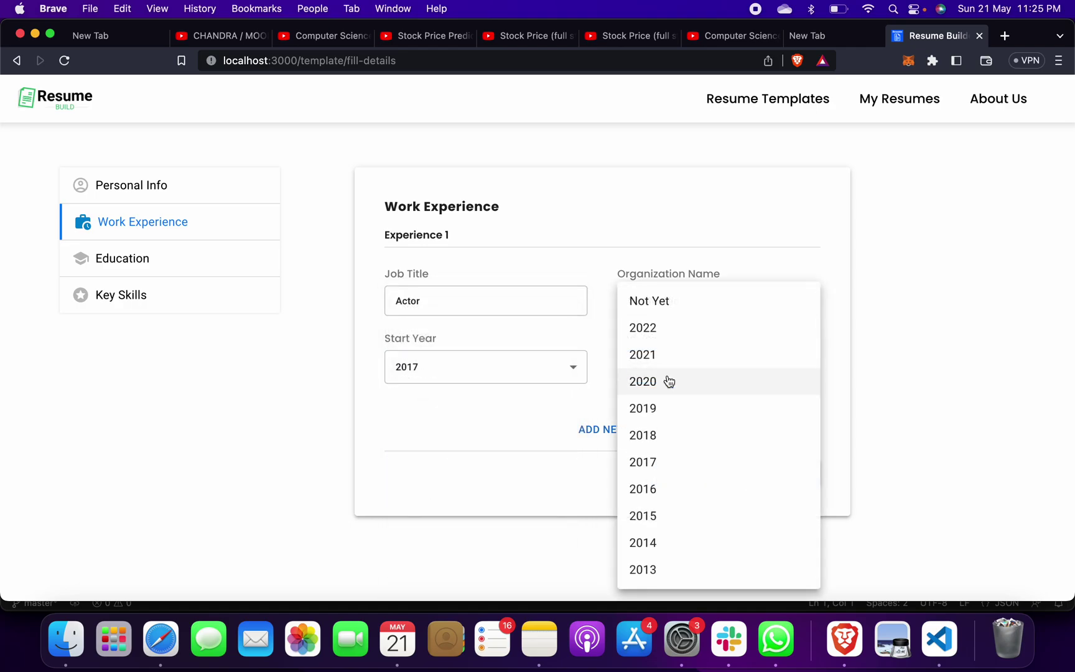
pyautogui.click(678, 417)
pyautogui.click(784, 474)
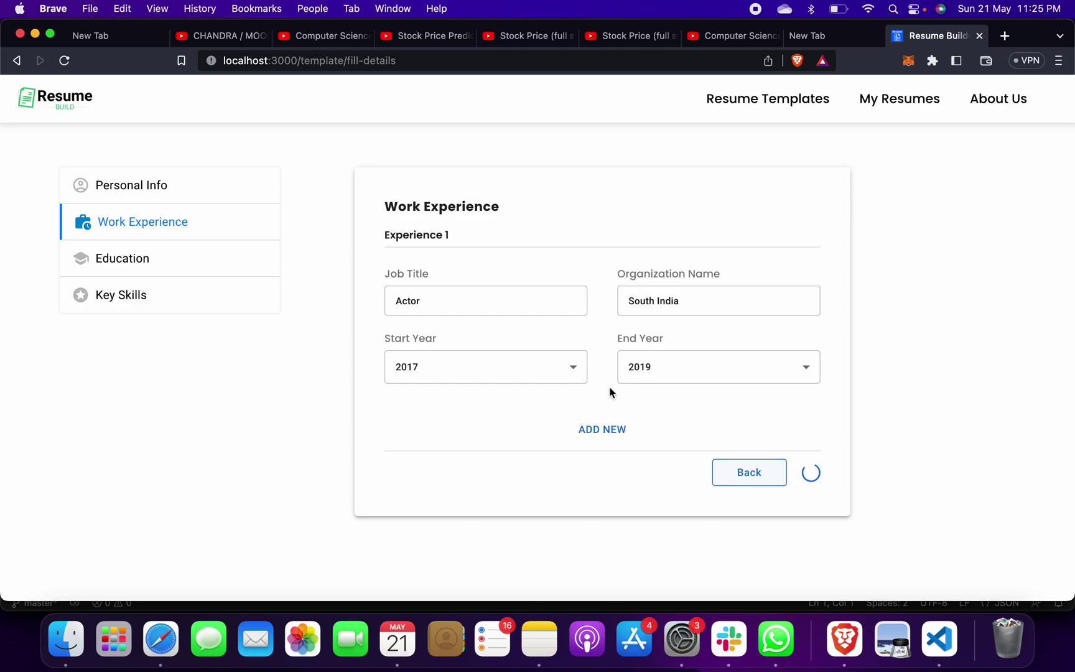
# Enter education domain Films, university NA and degree Na
pyautogui.click(496, 278)
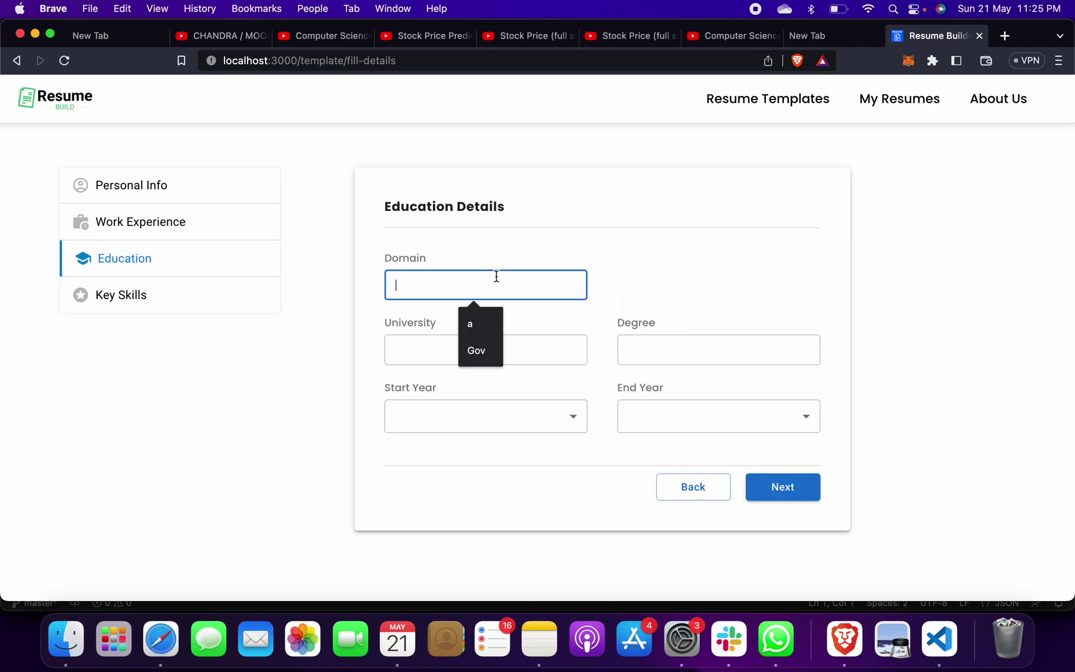
pyautogui.write('Films')
pyautogui.press('Tab')
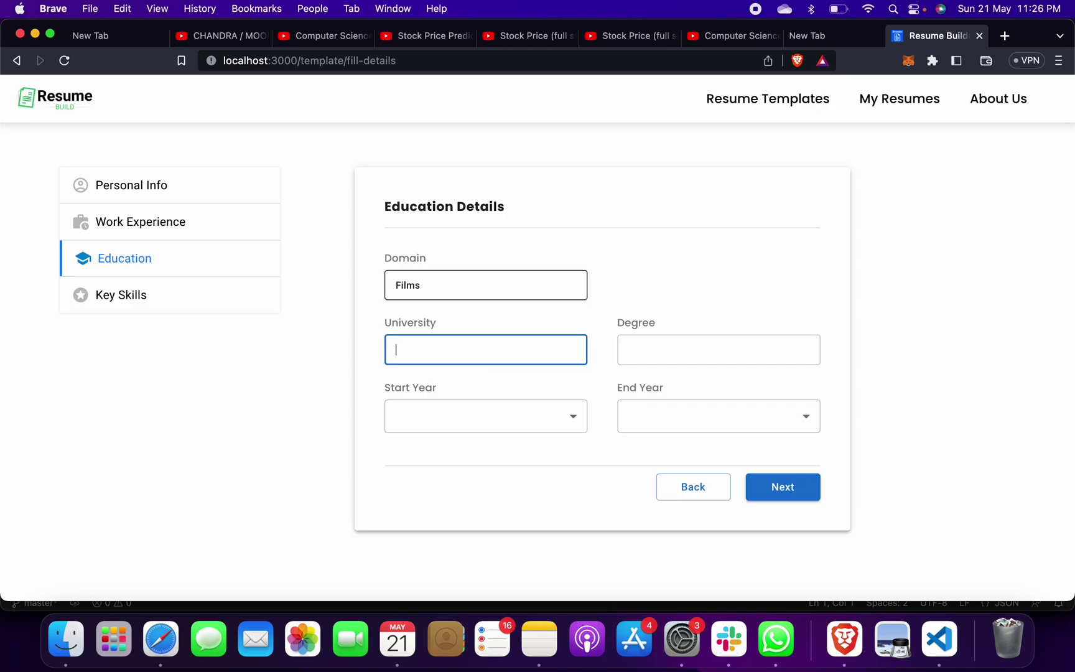
pyautogui.write('NA')
pyautogui.press('Tab')
pyautogui.write('Na')
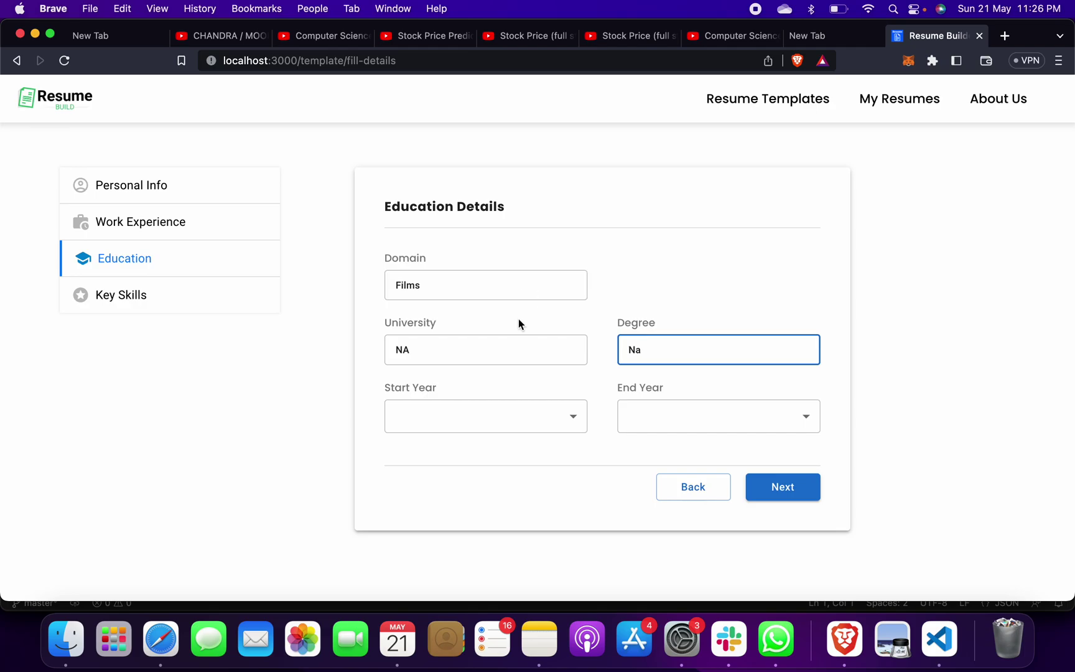
# Set the education years to 2020–2021 and continue to Key Skills
pyautogui.click(484, 424)
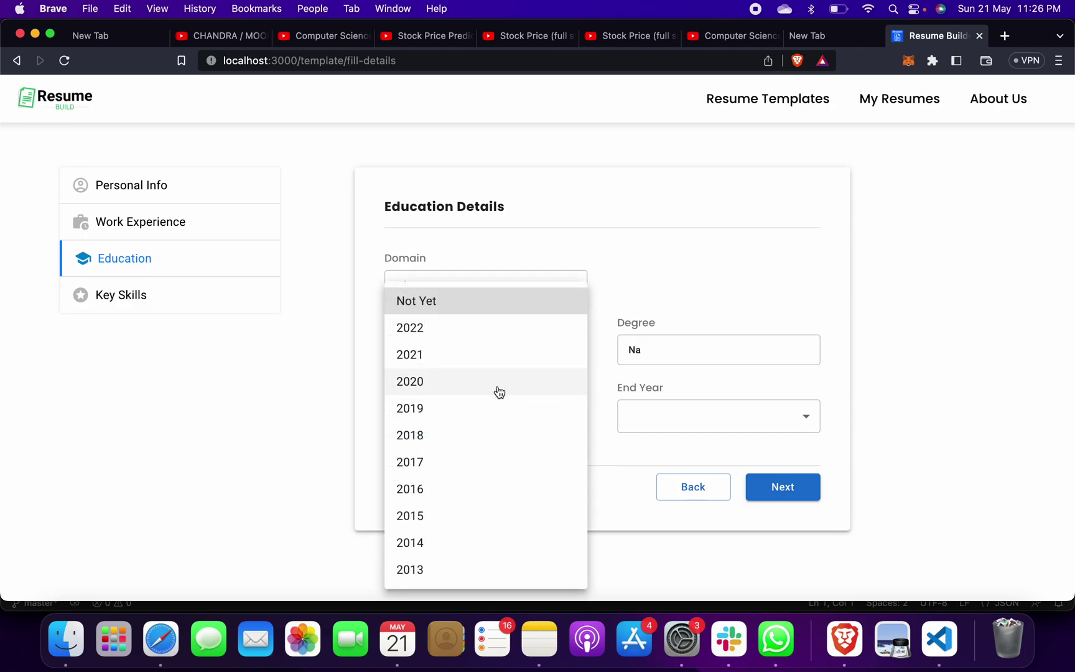
pyautogui.click(498, 391)
pyautogui.click(647, 409)
pyautogui.click(659, 424)
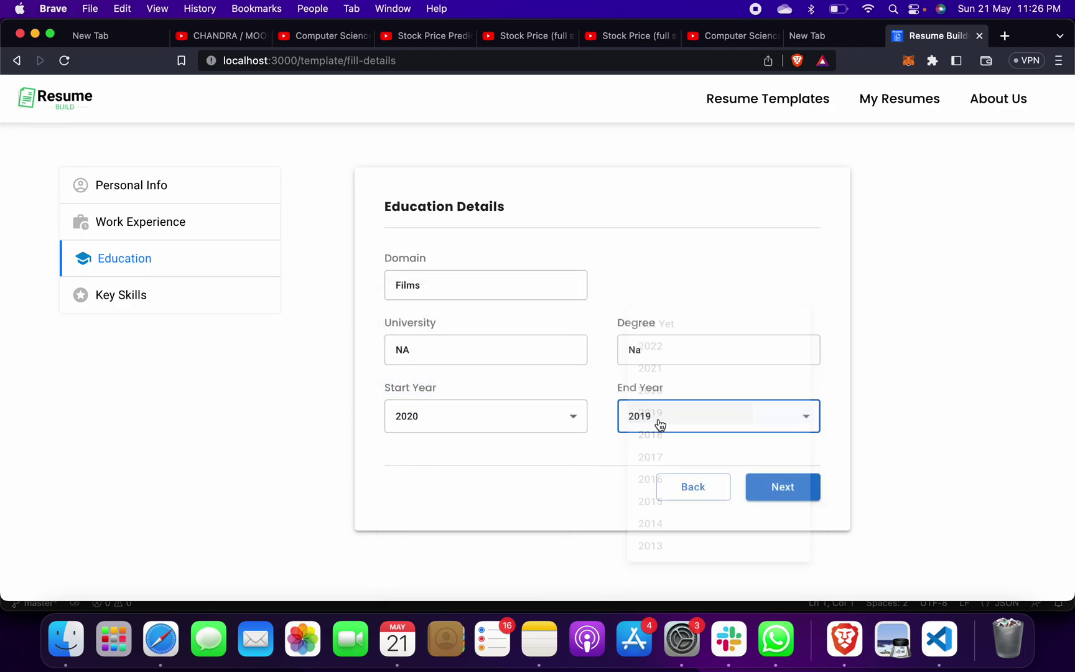
pyautogui.click(703, 427)
pyautogui.click(690, 352)
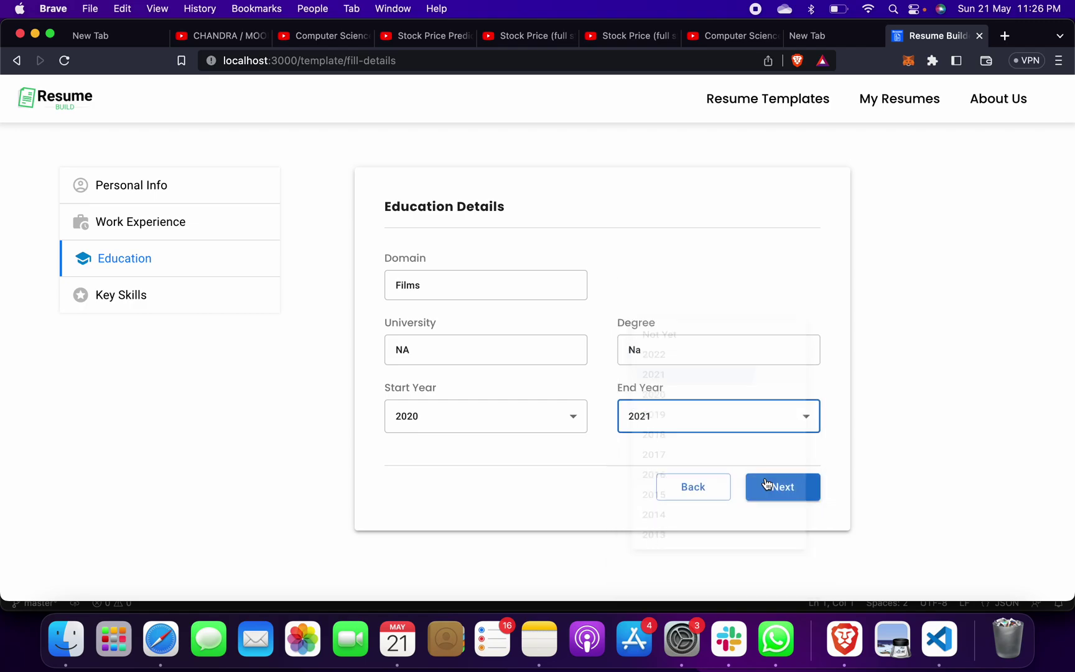
pyautogui.click(767, 485)
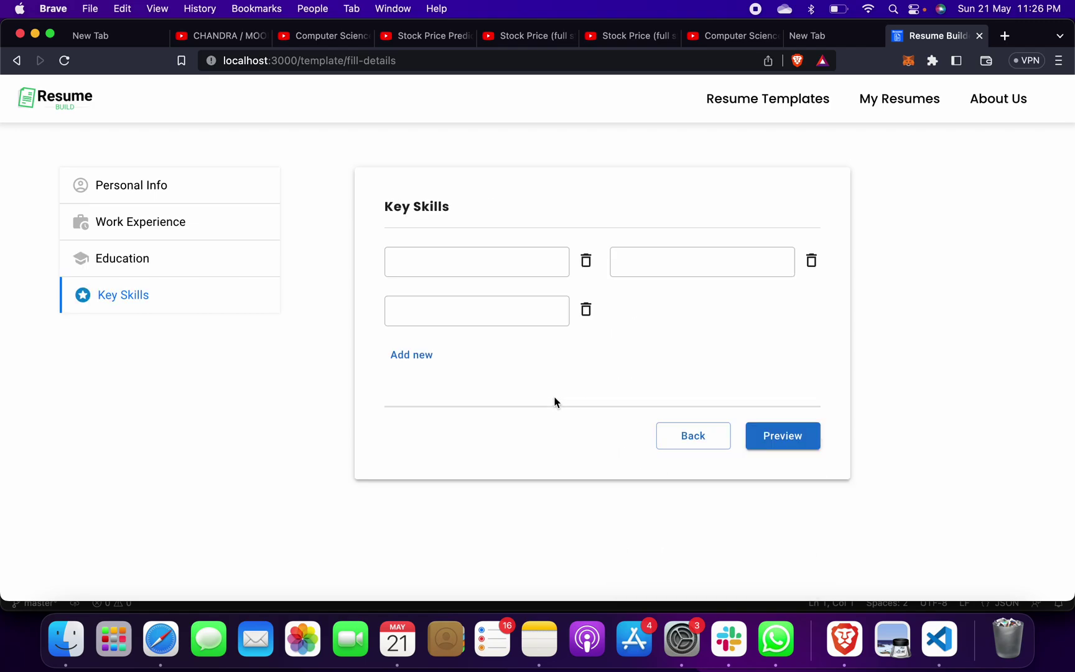
# Enter the key skills Acting, Learning and Coding and open the resume preview
pyautogui.click(509, 251)
pyautogui.write('Acting')
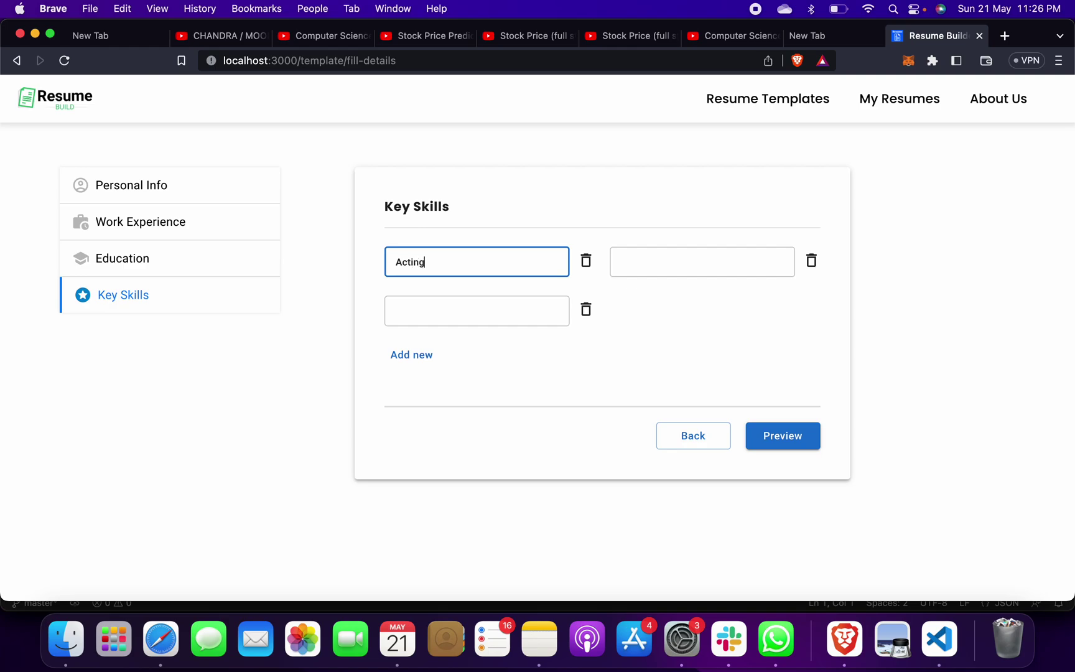
pyautogui.click(702, 261)
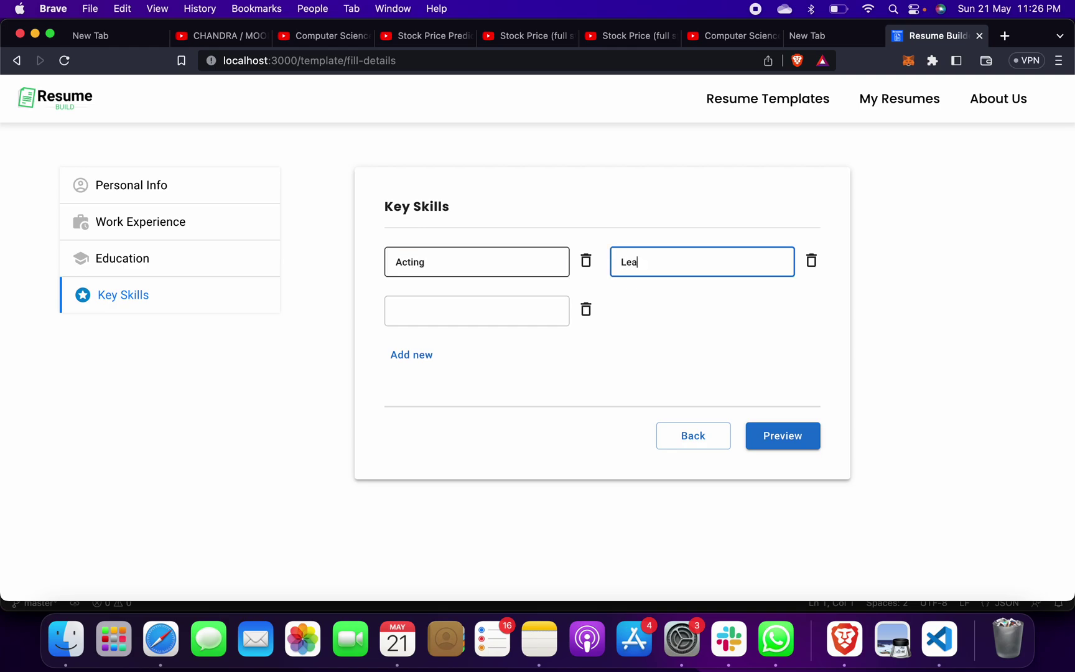
pyautogui.click(477, 310)
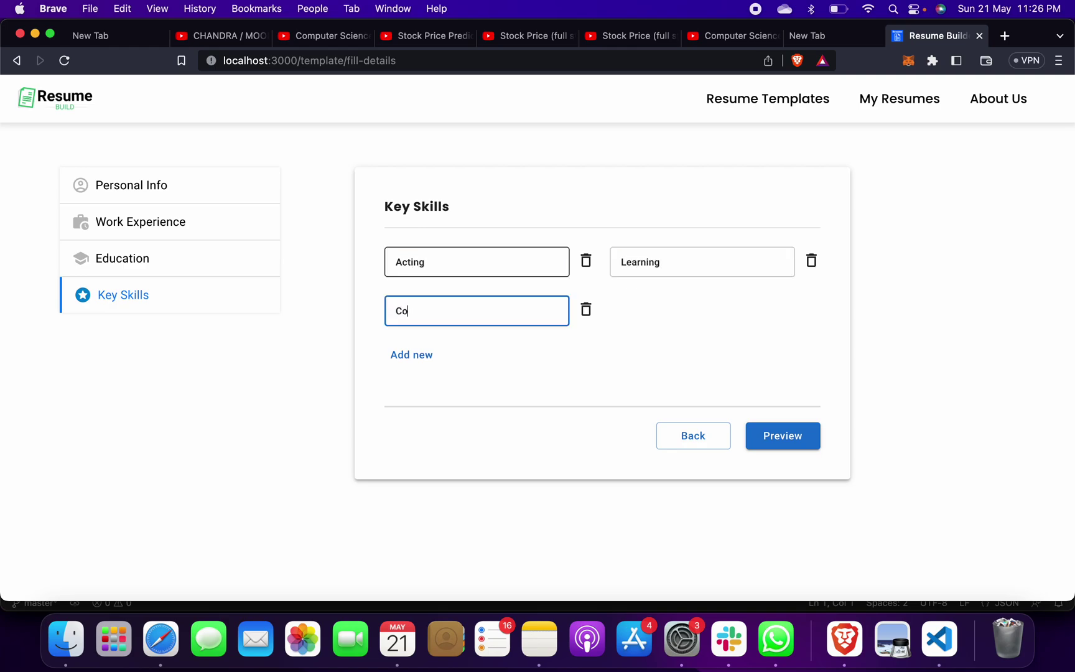
pyautogui.click(789, 434)
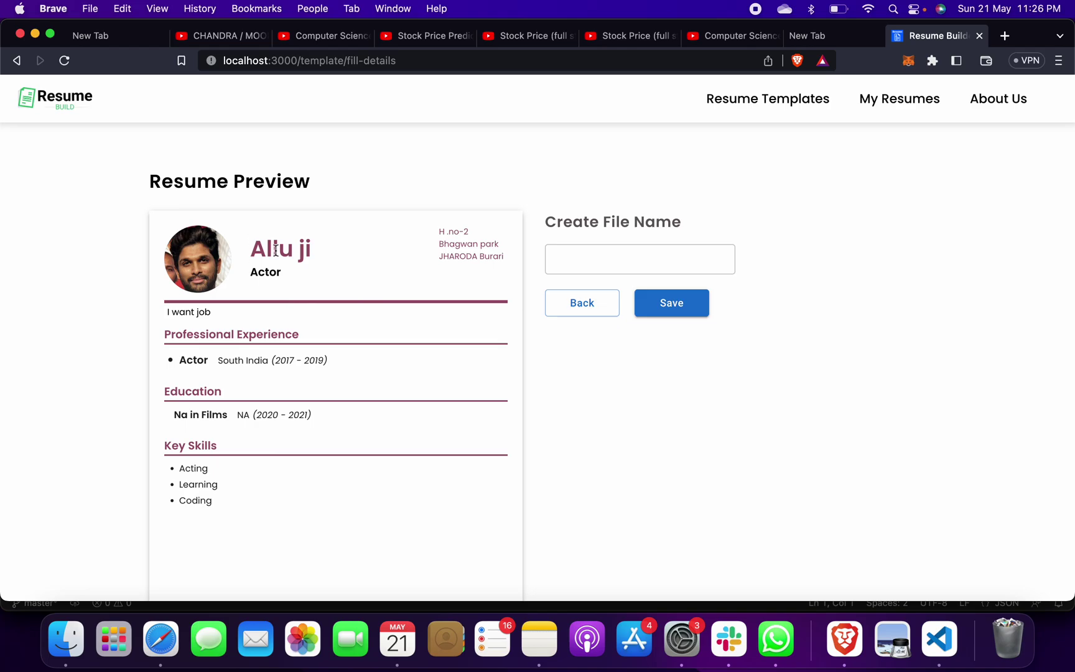
# Name the resume file 'allu' and save the PDF into Downloads
pyautogui.scroll(-3, 481, 420)
pyautogui.click(633, 176)
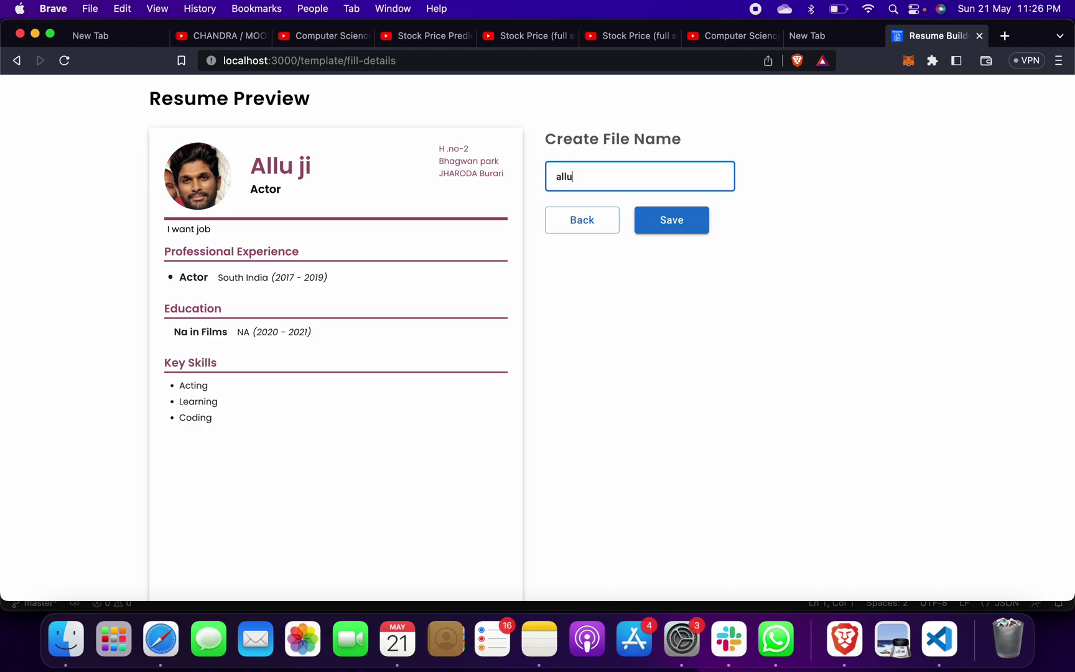
pyautogui.click(681, 218)
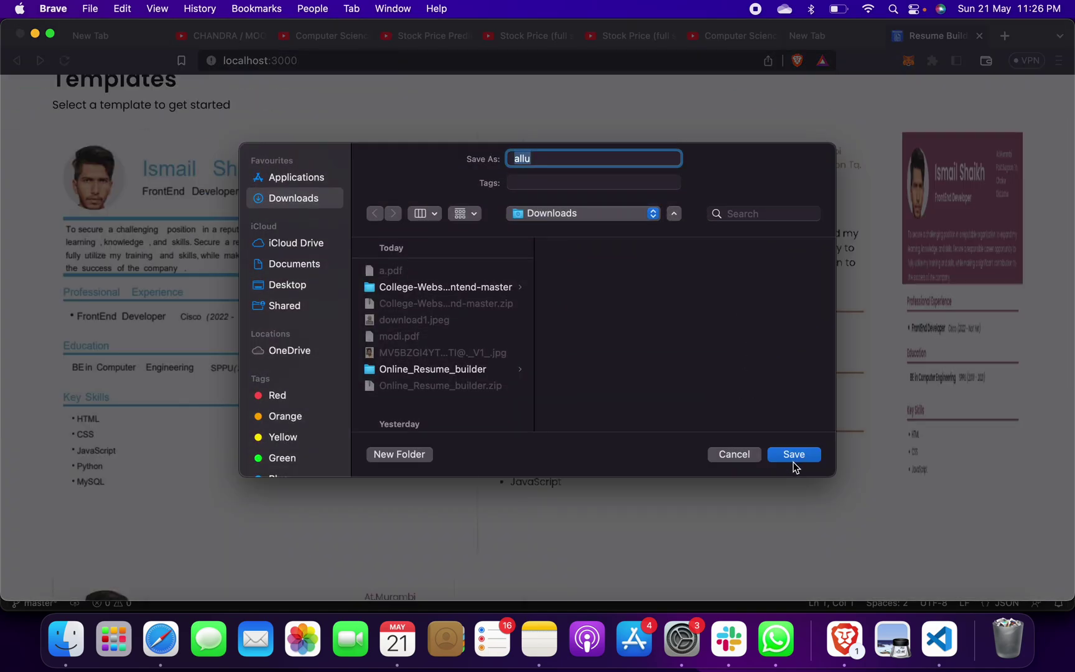
pyautogui.click(794, 454)
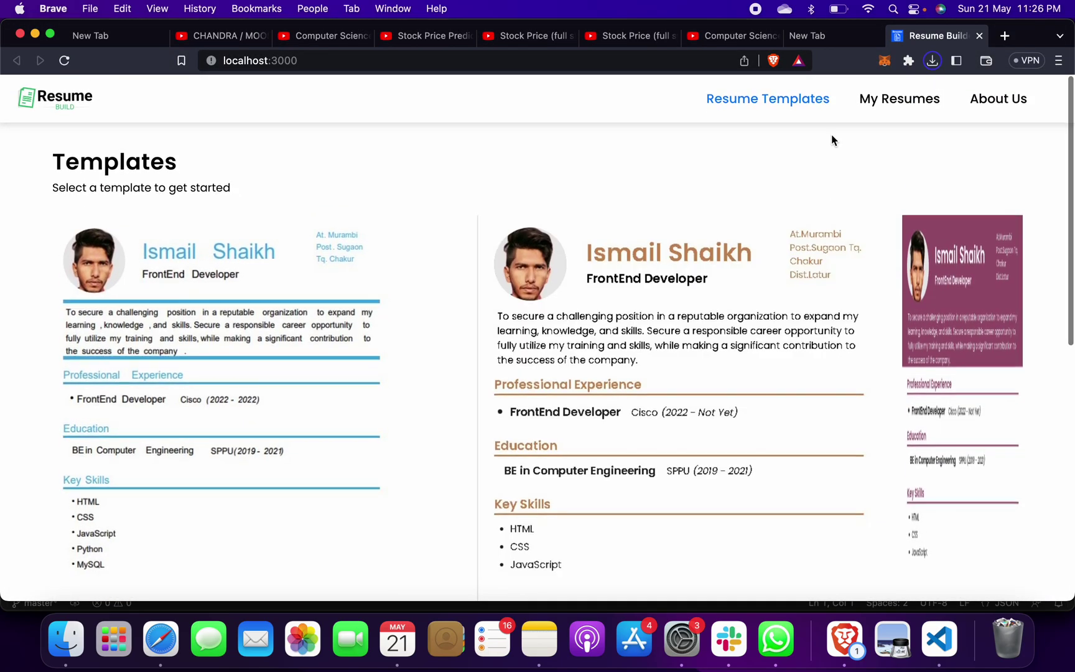
pyautogui.click(908, 99)
pyautogui.scroll(-2, 435, 174)
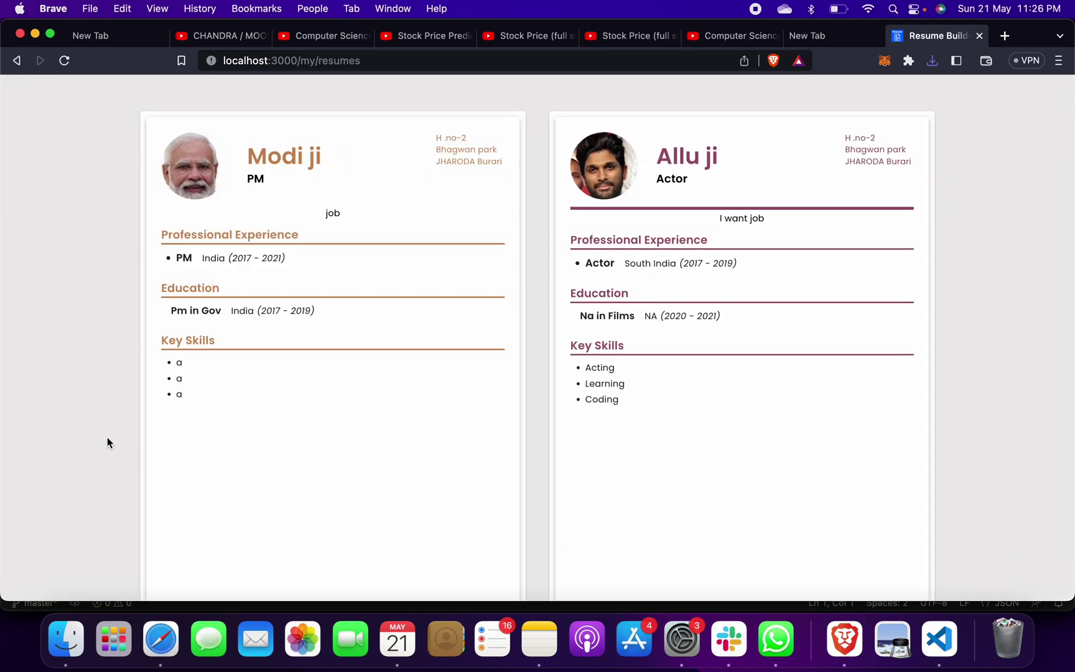
pyautogui.moveTo(647, 285)
pyautogui.scroll(-2, 790, 432)
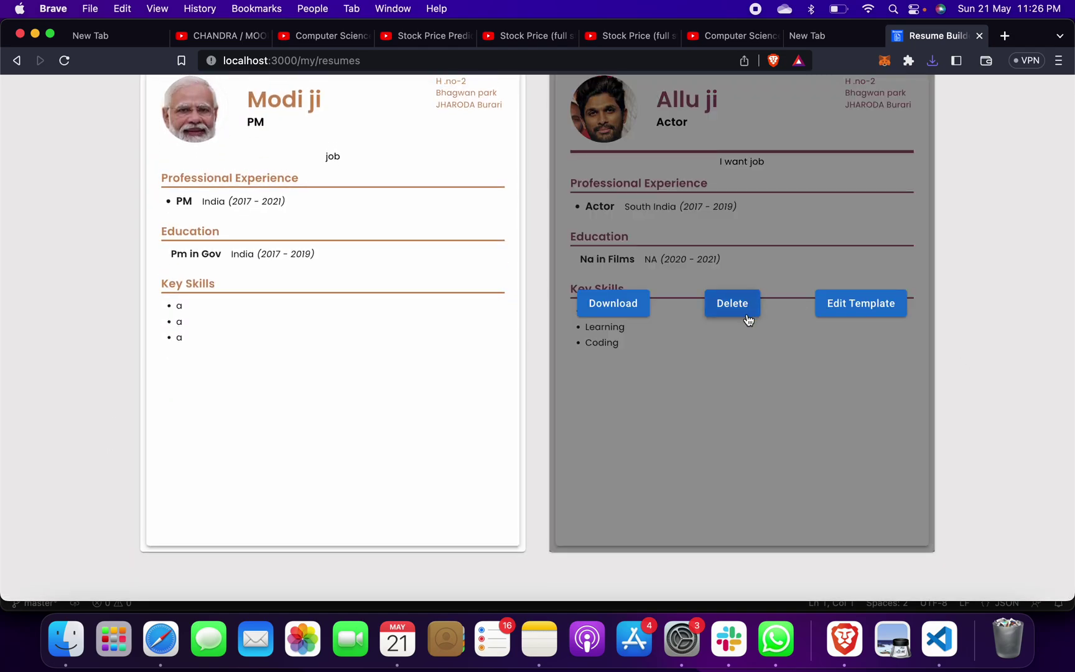
pyautogui.scroll(2, 747, 317)
pyautogui.scroll(-2, 748, 319)
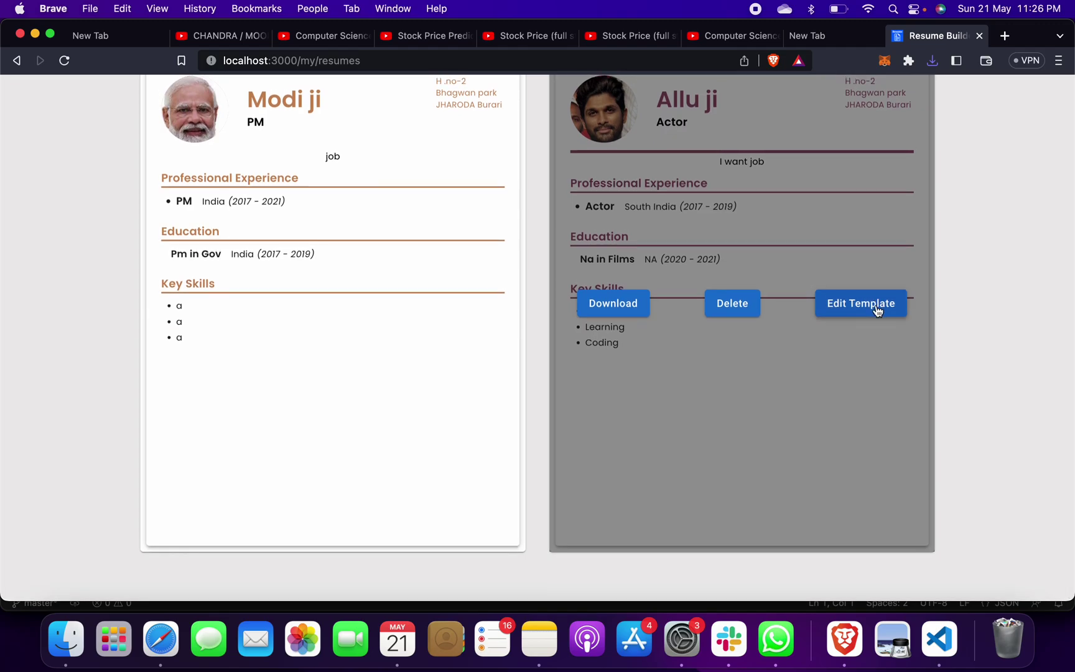
pyautogui.scroll(3, 629, 334)
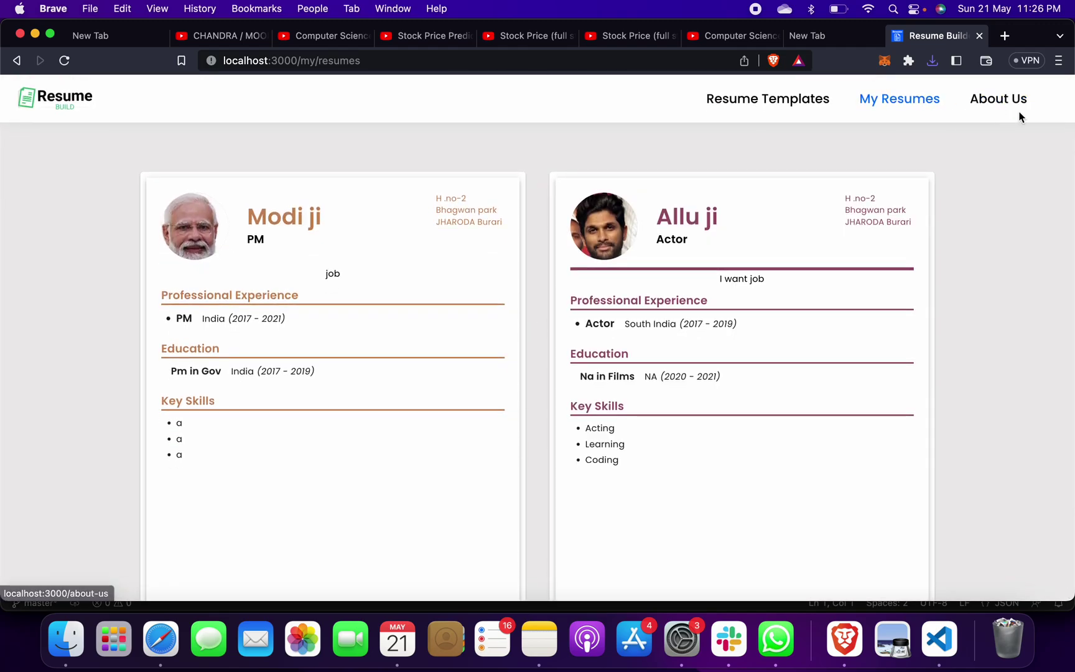
pyautogui.click(1005, 107)
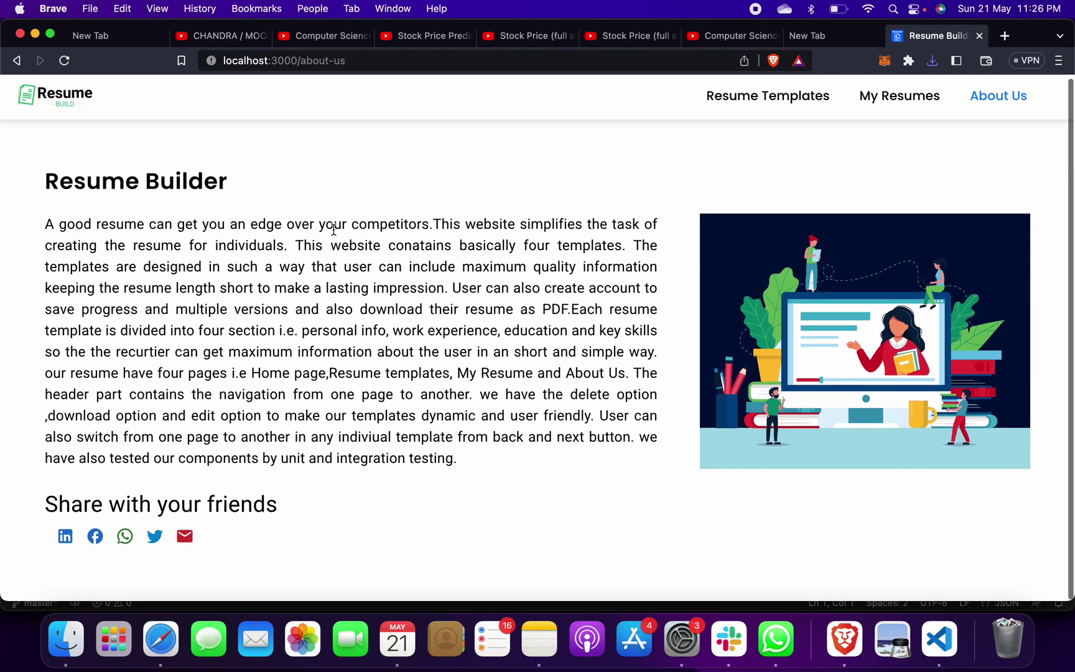
pyautogui.scroll(2, 427, 421)
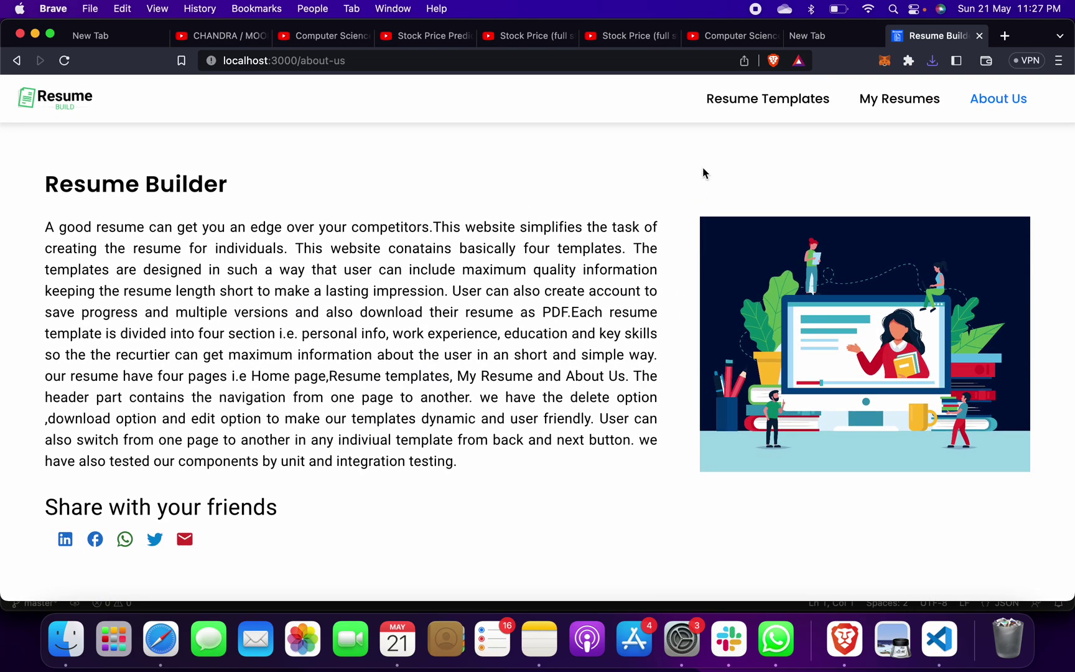
pyautogui.click(760, 97)
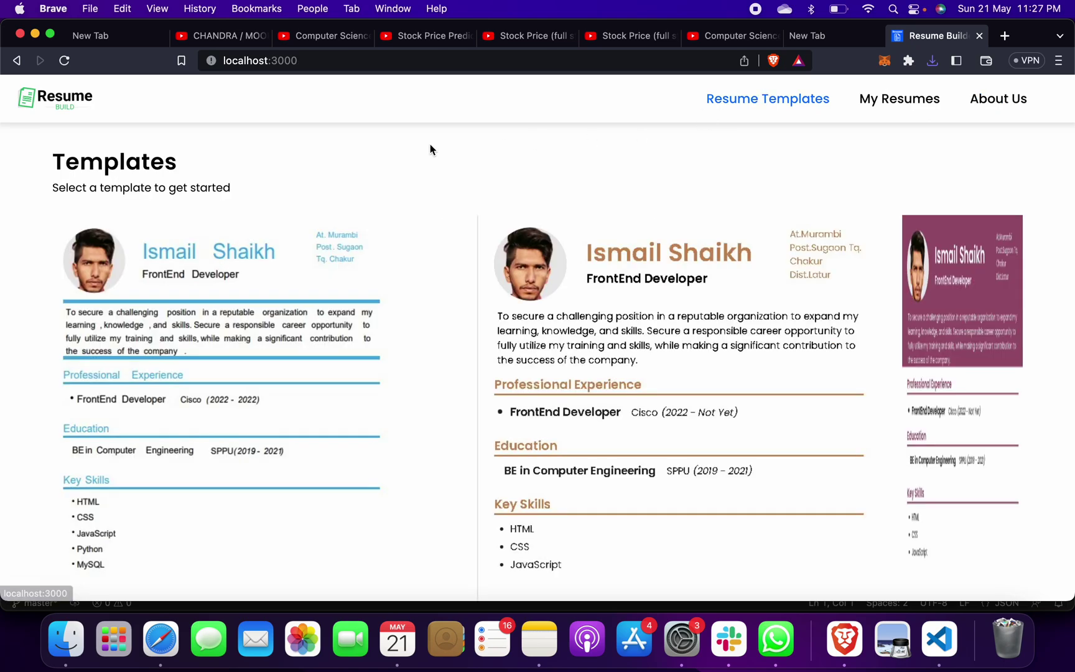
pyautogui.click(937, 636)
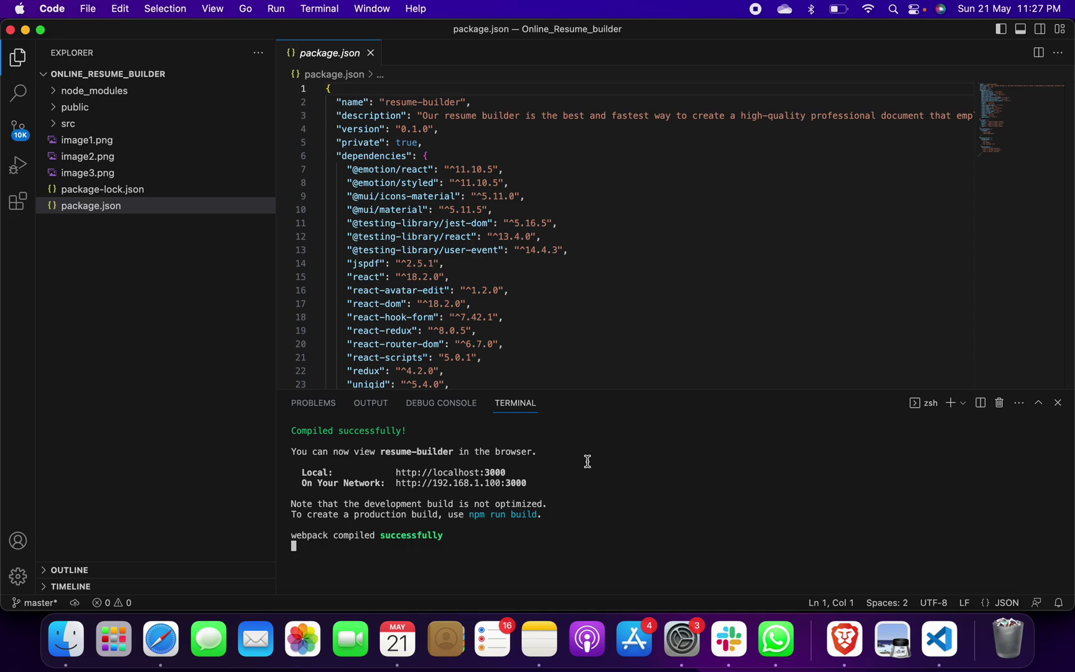
pyautogui.keyDown('super'); pyautogui.click(417, 476); pyautogui.keyUp('super')
# Scroll the templates and start a new resume from the middle template
pyautogui.scroll(-10, 408, 216)
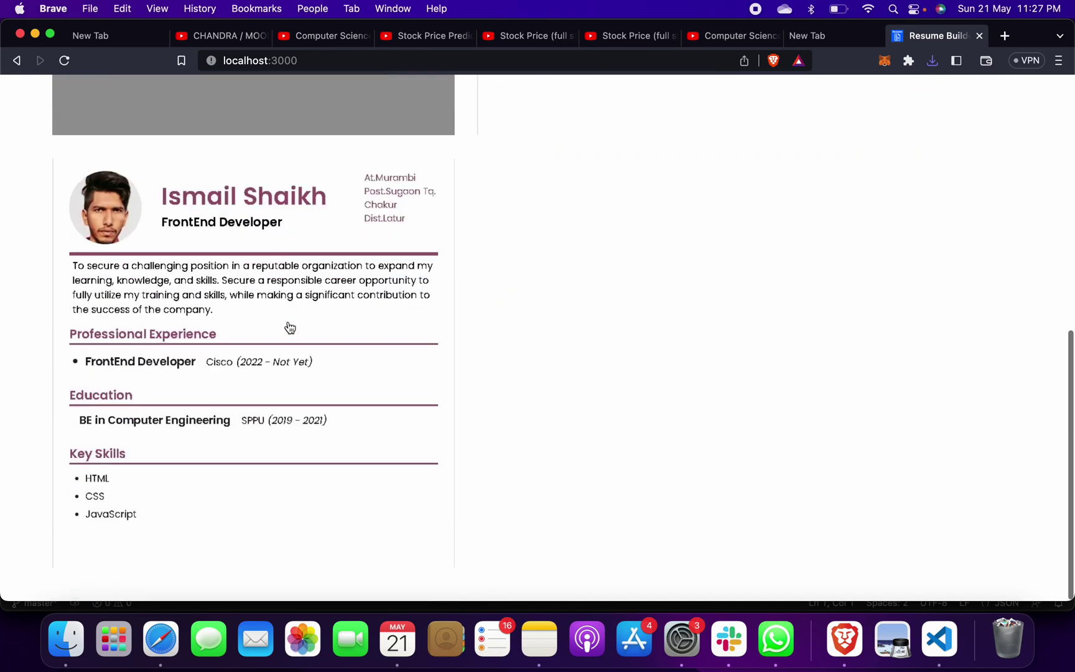
pyautogui.scroll(10, 497, 292)
pyautogui.scroll(-10, 411, 391)
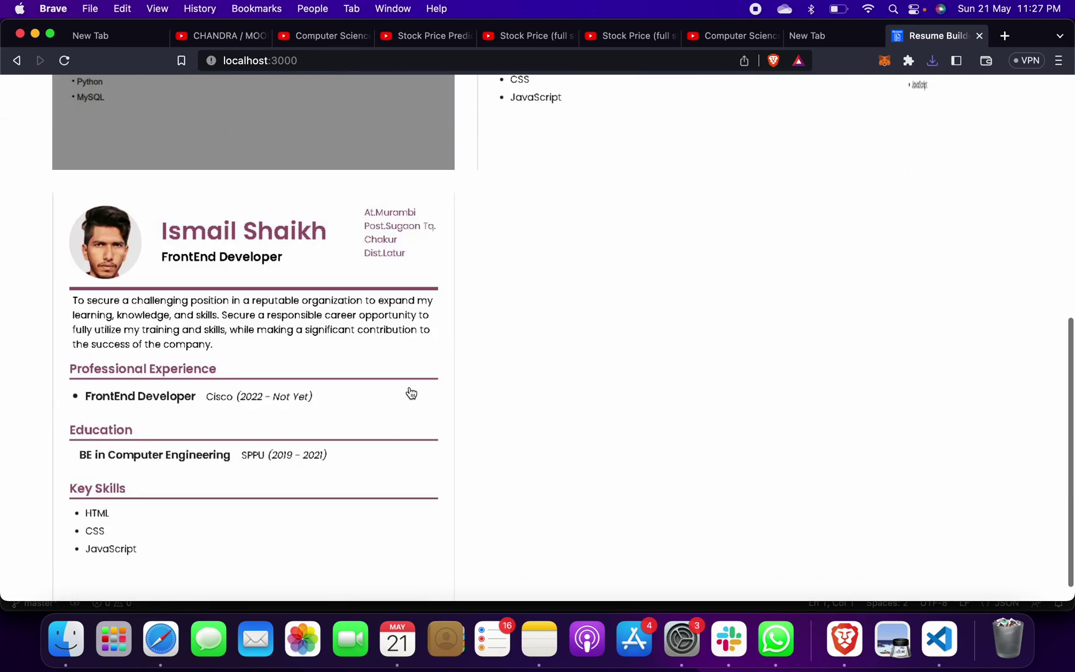
pyautogui.scroll(10, 341, 358)
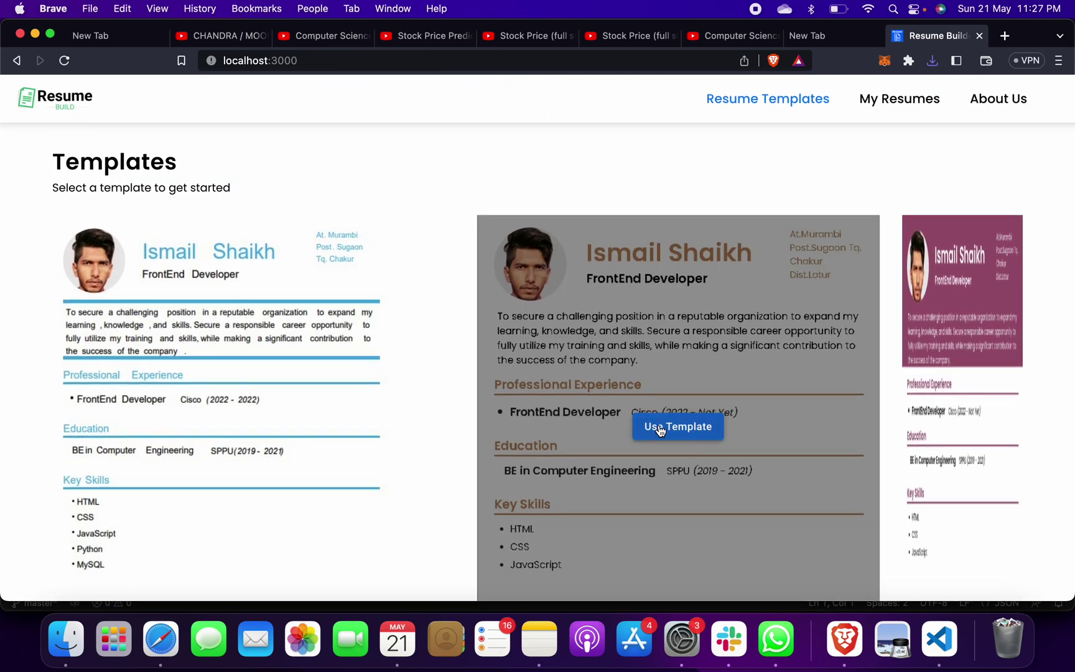
pyautogui.click(659, 425)
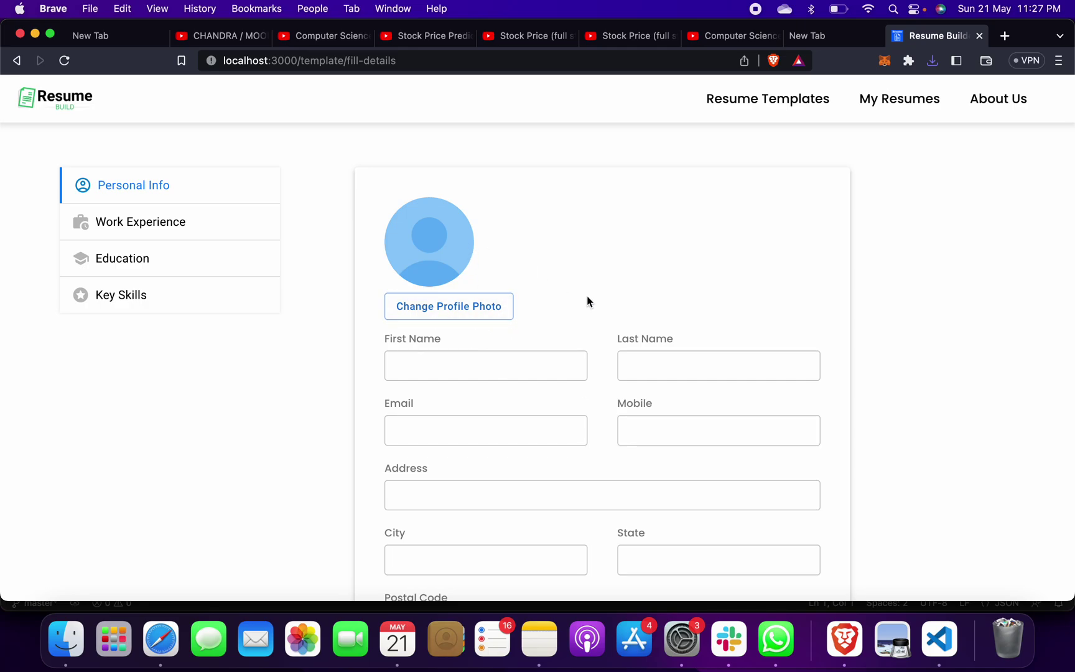
pyautogui.scroll(-5, 599, 311)
pyautogui.scroll(5, 599, 311)
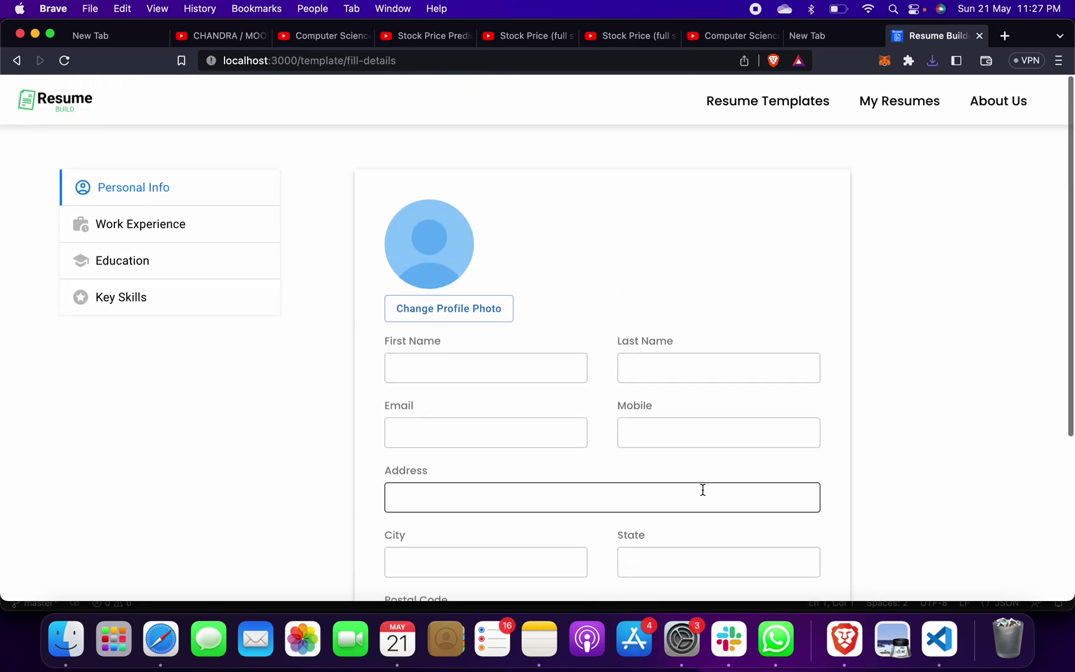
pyautogui.click(837, 139)
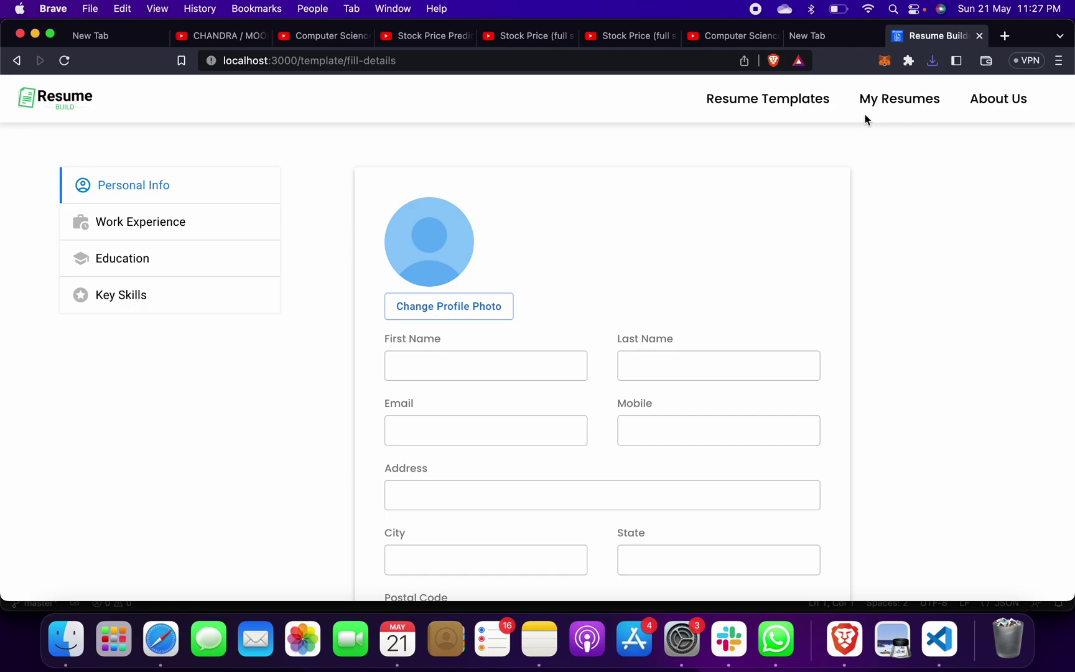
# Visit My Resumes and Resume Templates, then switch to the Computer Science Project YouTube tab
pyautogui.click(885, 103)
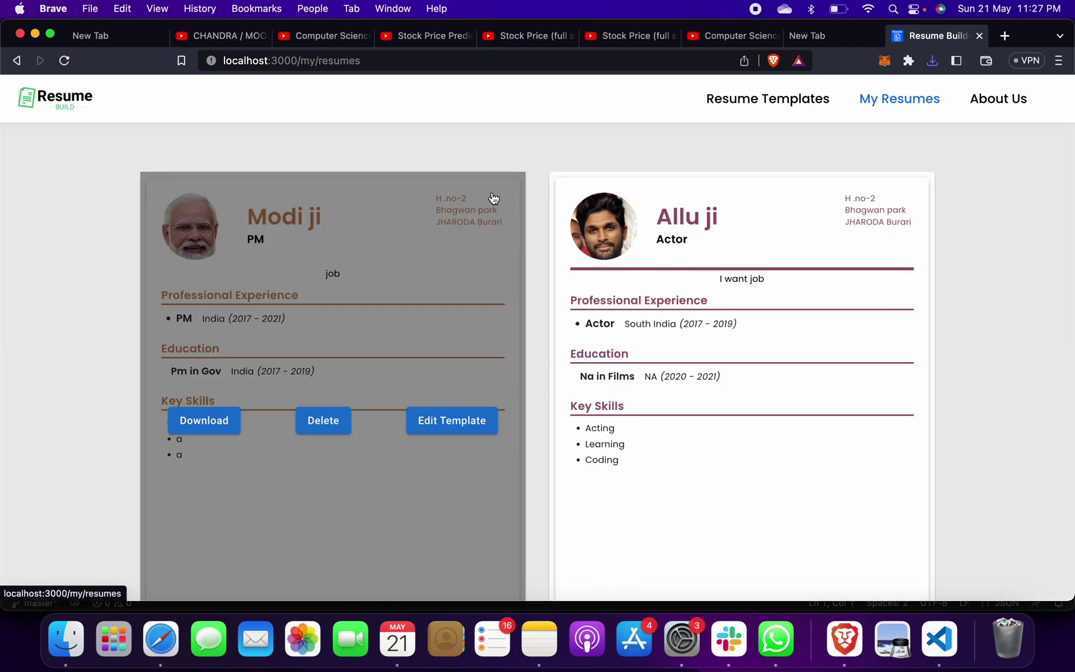
pyautogui.click(782, 110)
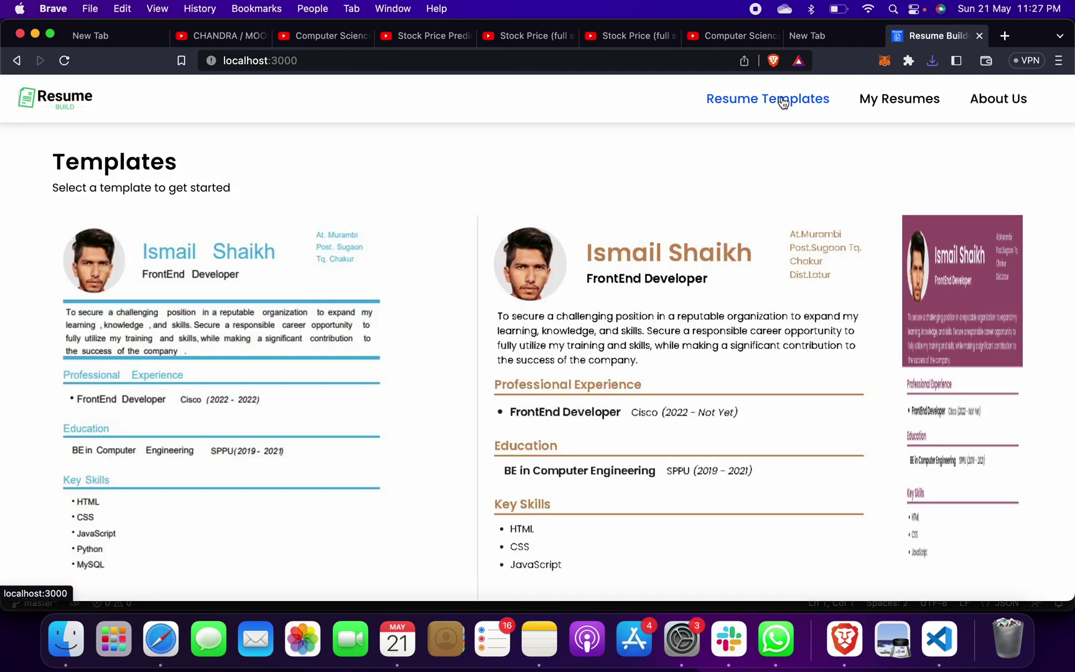
pyautogui.click(741, 38)
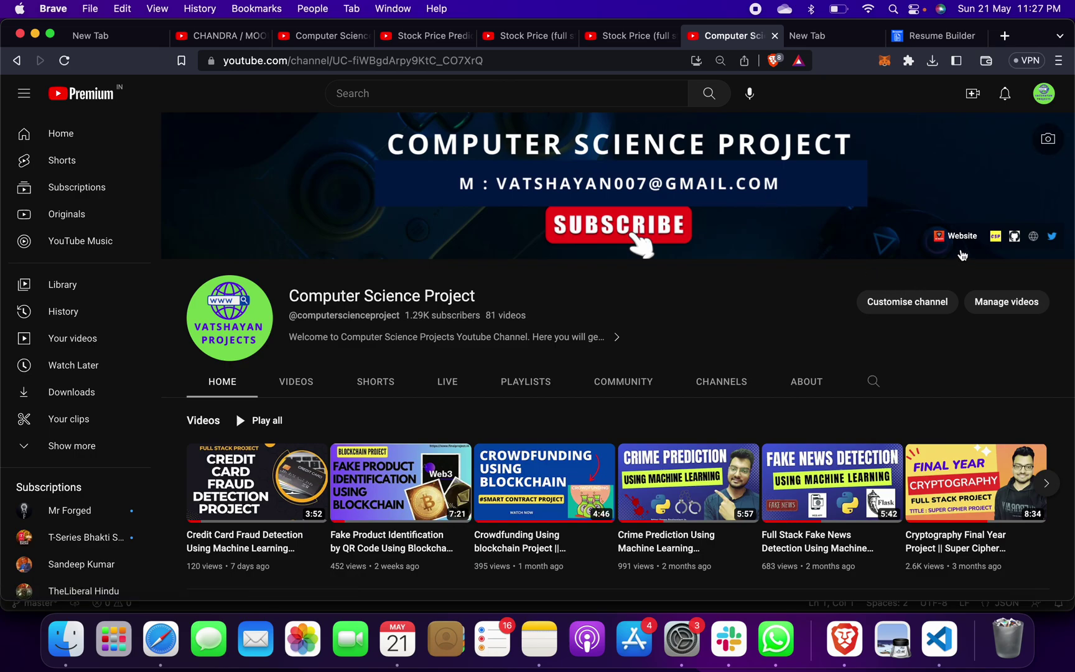
# Open the finalproject.in website from the channel banner and scroll down to its Contact Us form
pyautogui.click(965, 240)
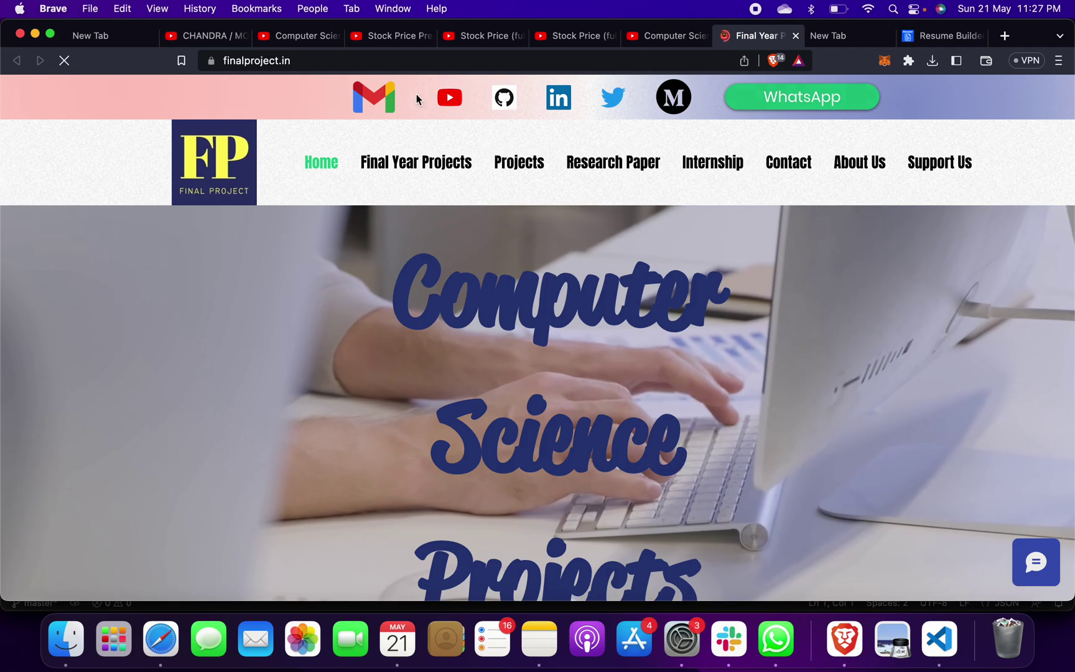
pyautogui.scroll(-20, 387, 186)
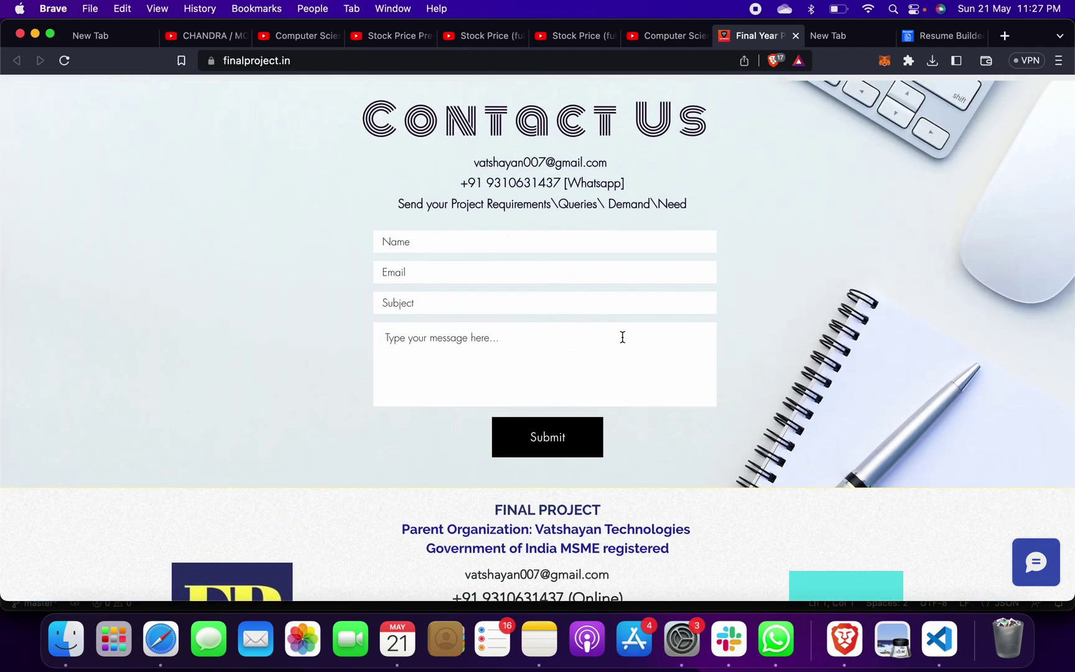
pyautogui.scroll(-3, 565, 465)
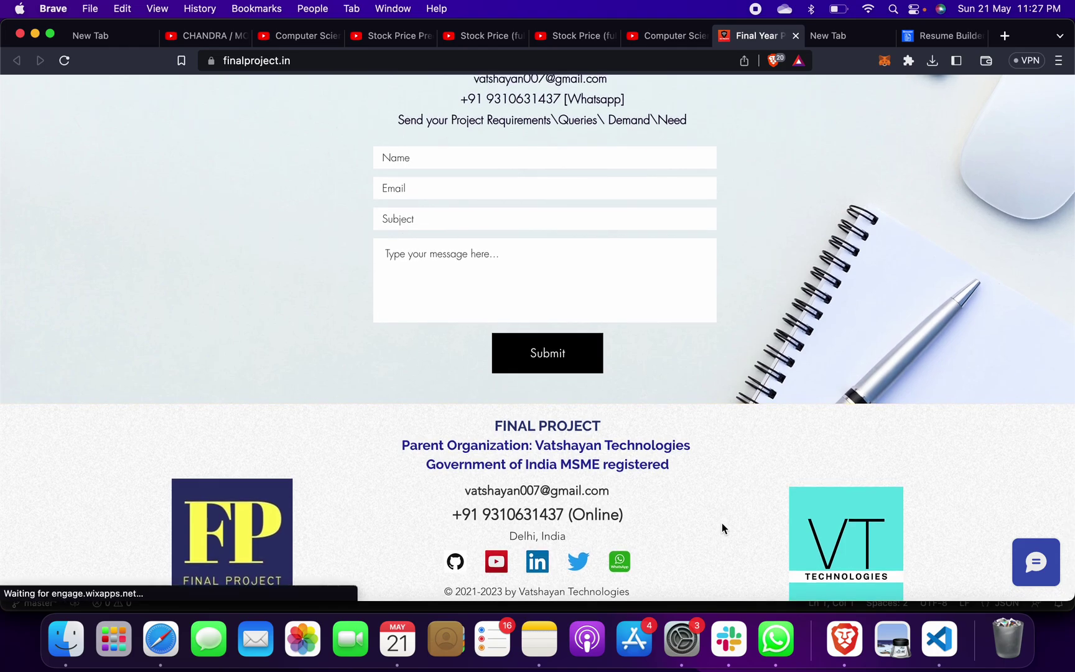